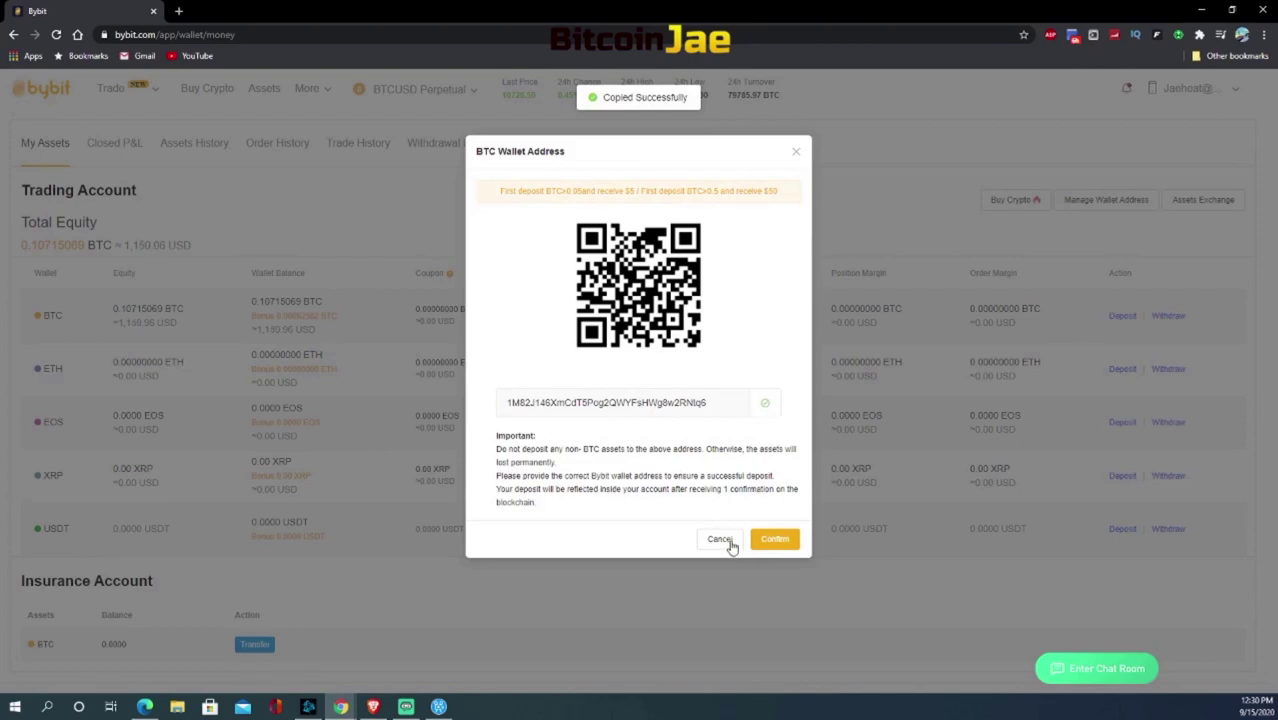
# - Dismiss the BTC wallet address dialog and open the Fiat Gateway page for buying crypto
pyautogui.click(729, 541)
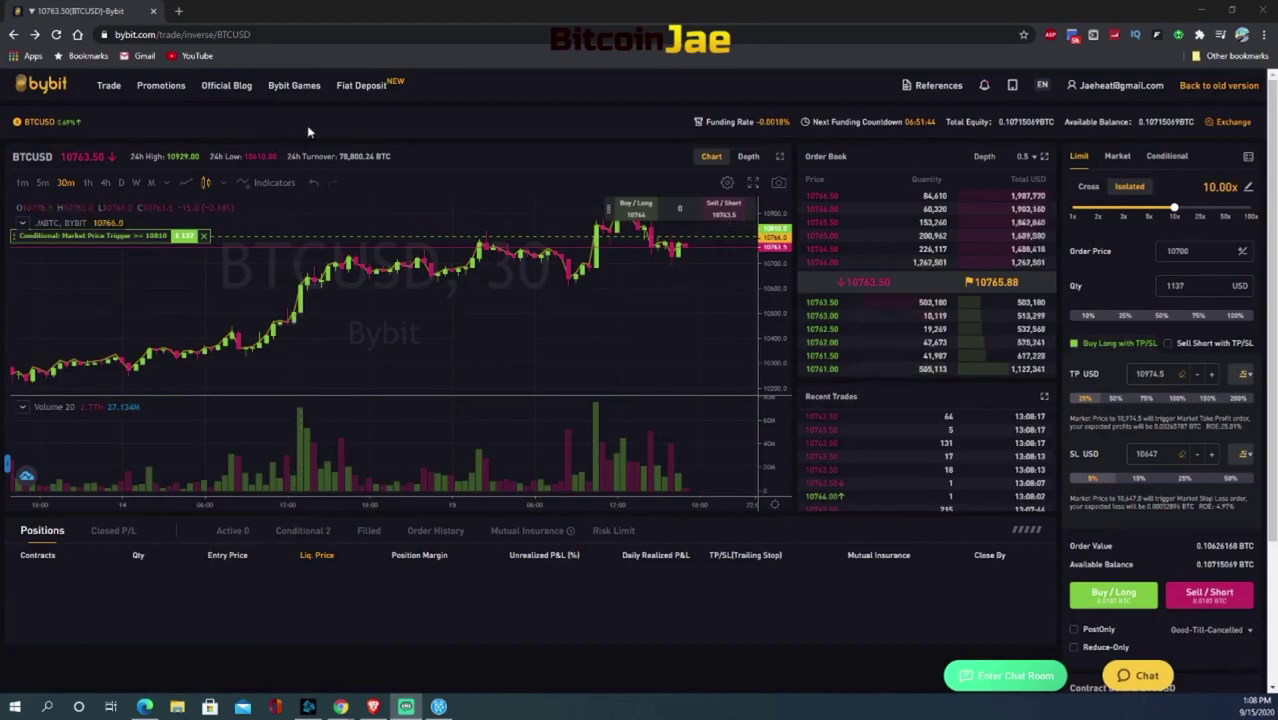
pyautogui.click(360, 86)
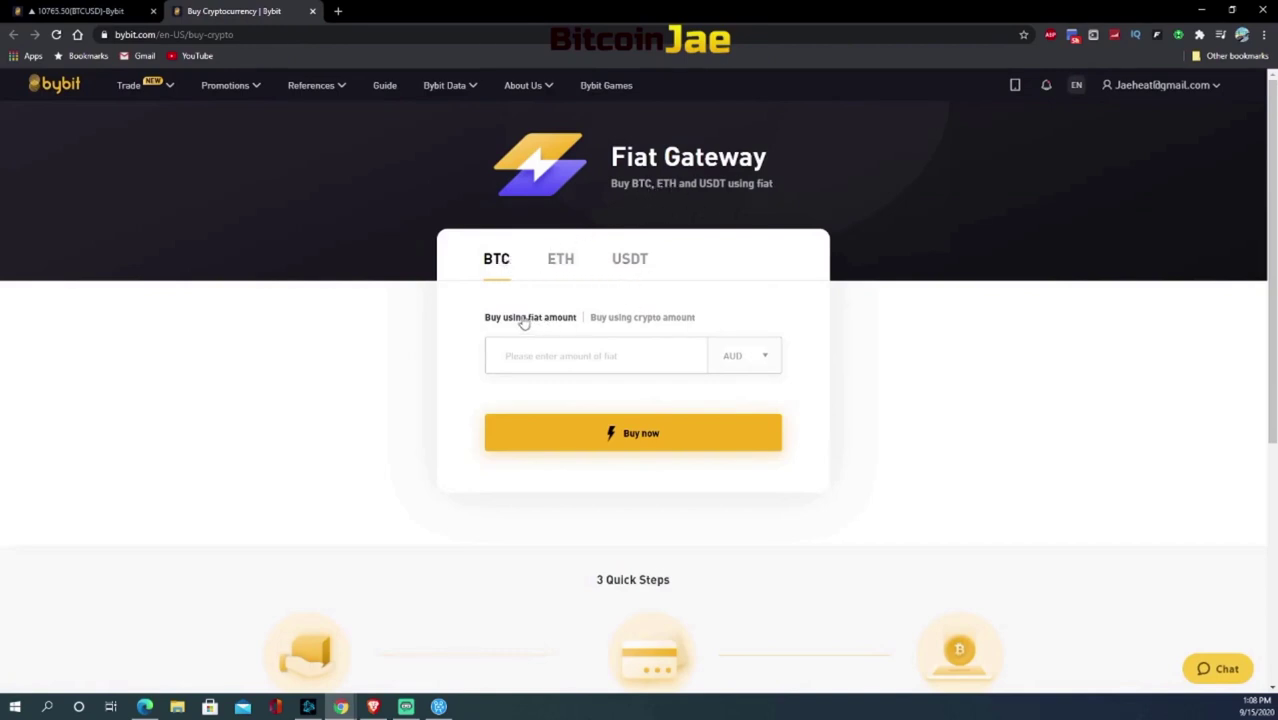
# - Examine the fiat-amount and crypto-amount purchase modes and the USDT and BTC options in the Fiat Gateway
pyautogui.click(629, 321)
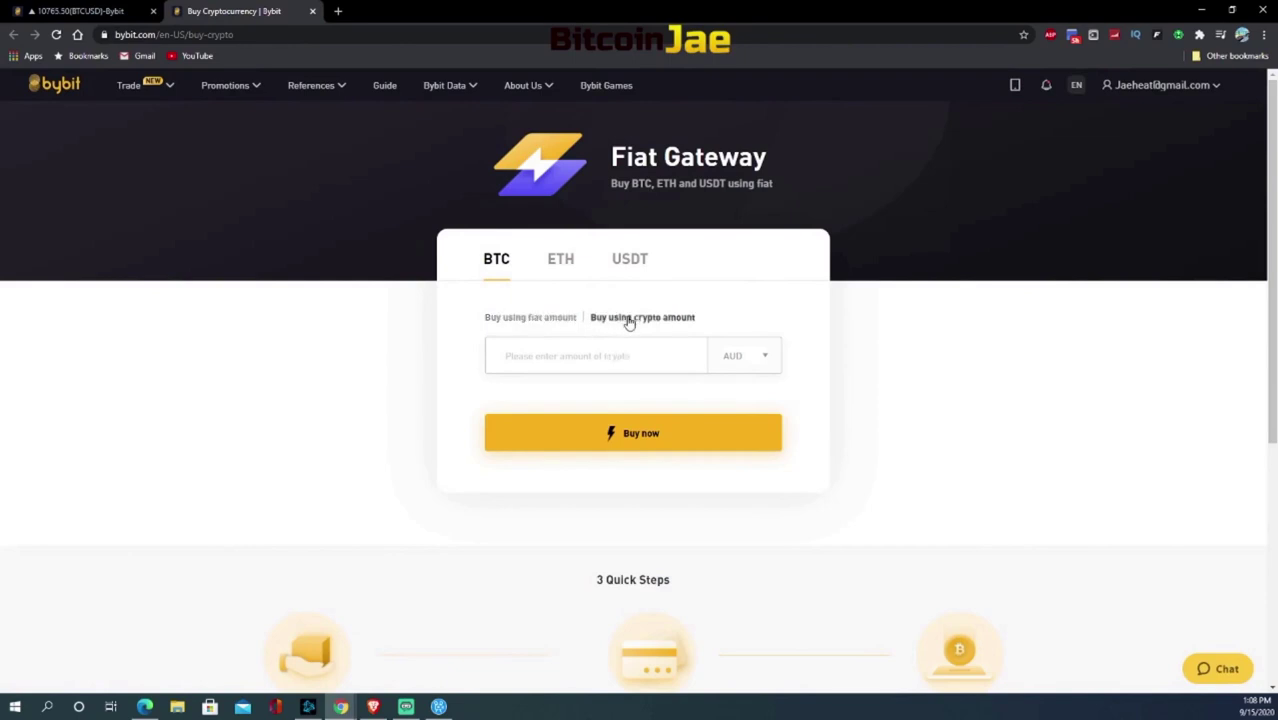
pyautogui.click(536, 320)
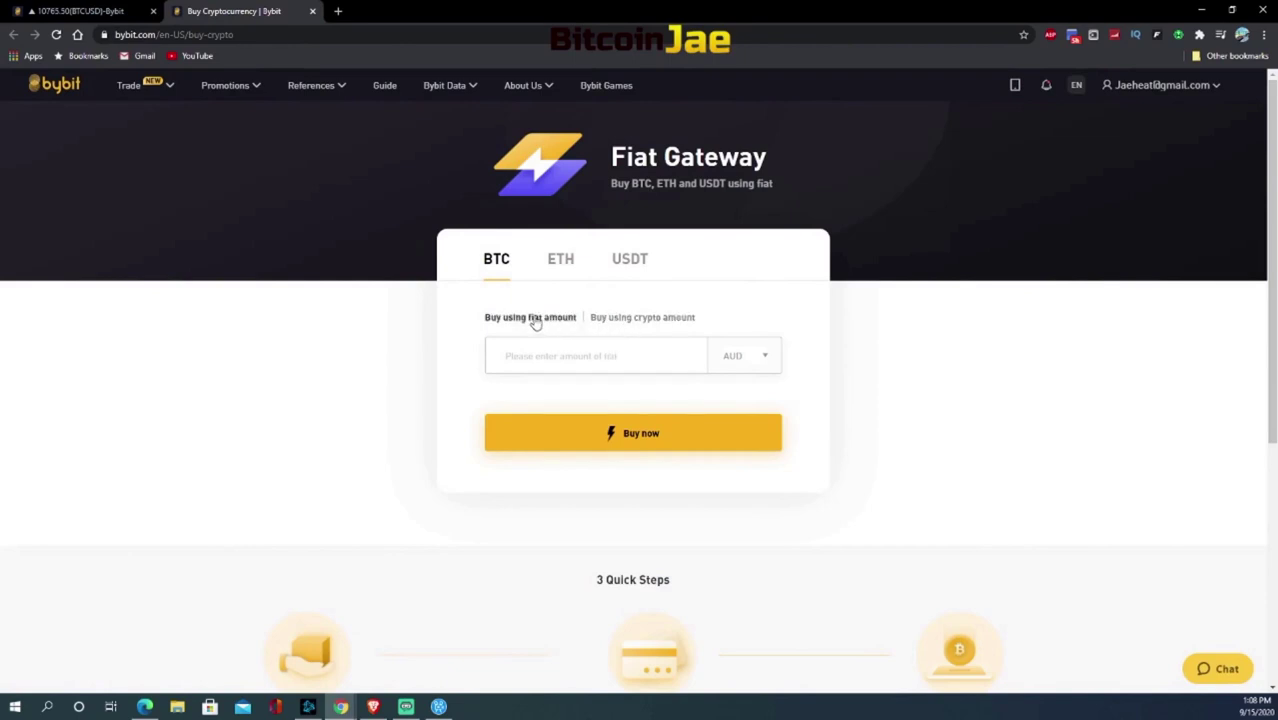
pyautogui.click(624, 266)
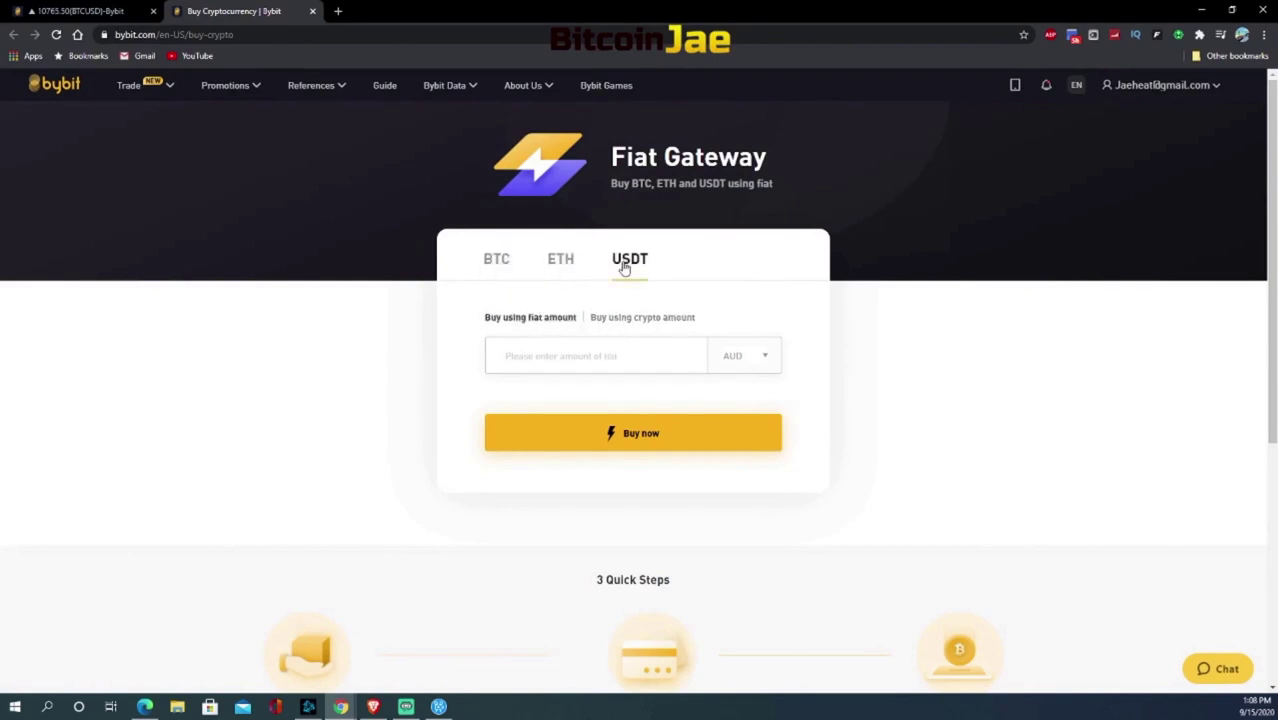
pyautogui.click(492, 268)
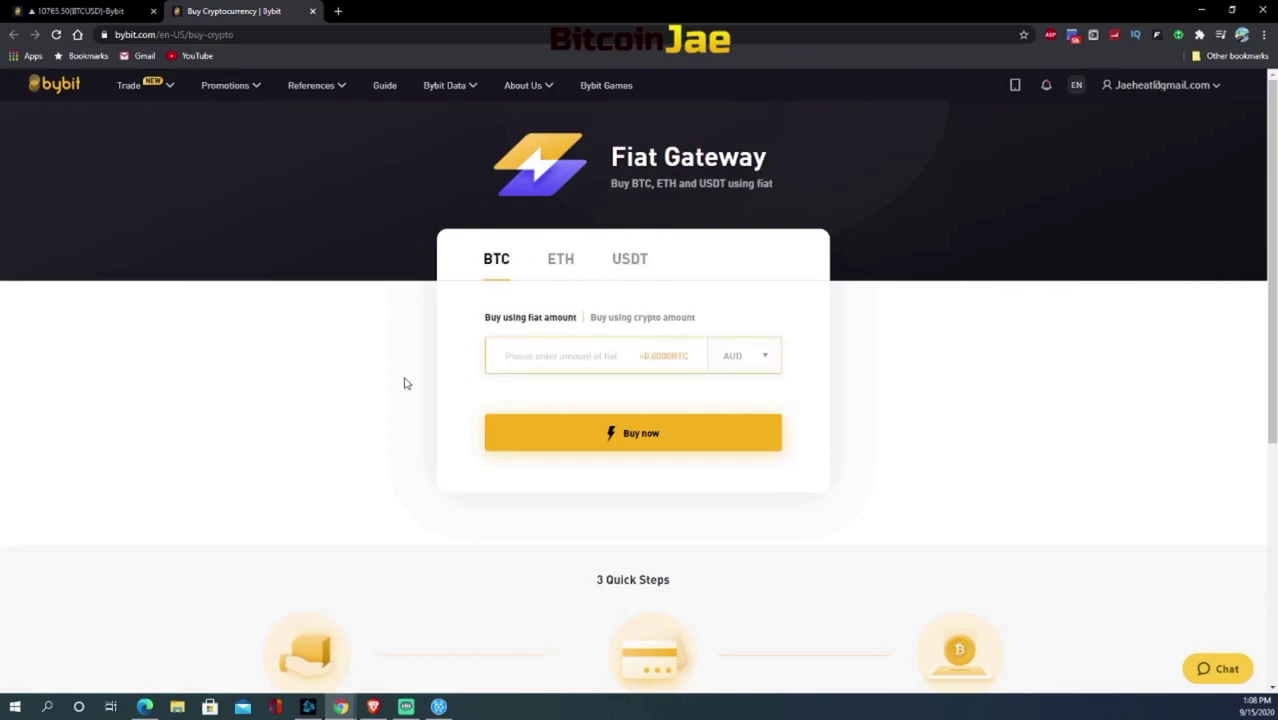
pyautogui.scroll(-3, 393, 369)
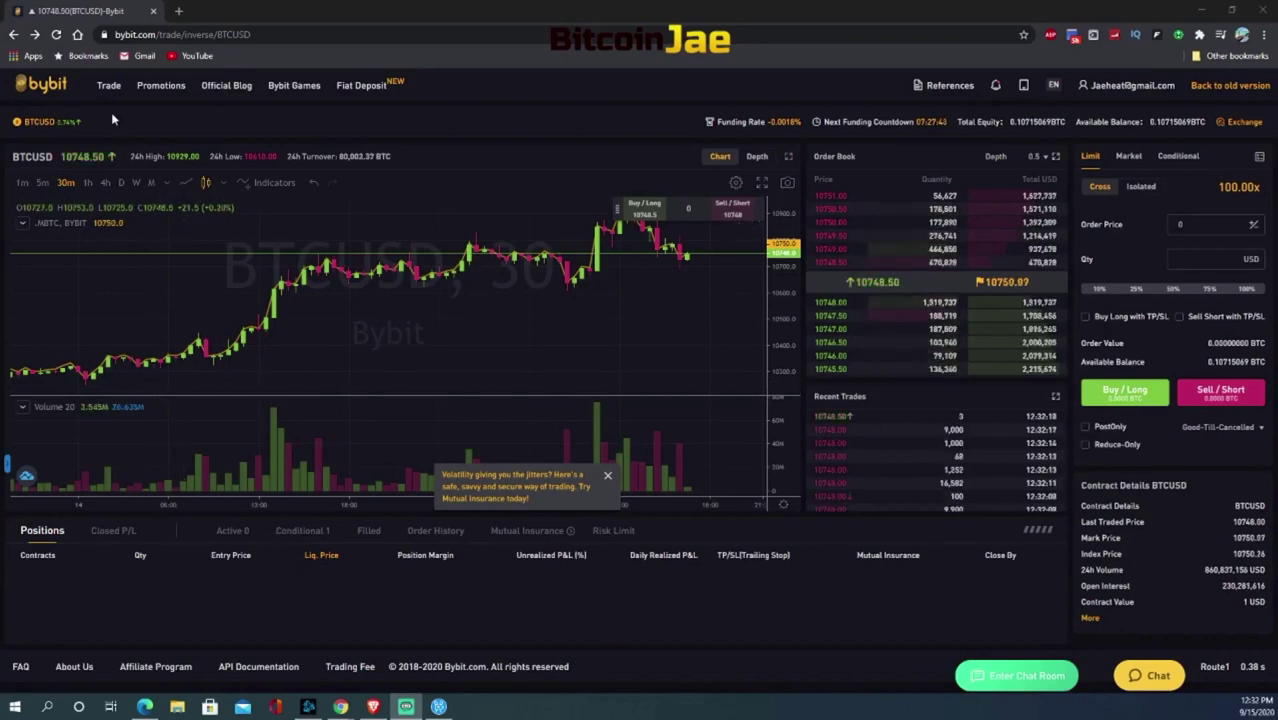
# - View the ETHUSD, EOSUSD and XRPUSD inverse perpetual contracts, returning to BTCUSD at the end
pyautogui.moveTo(113, 97)
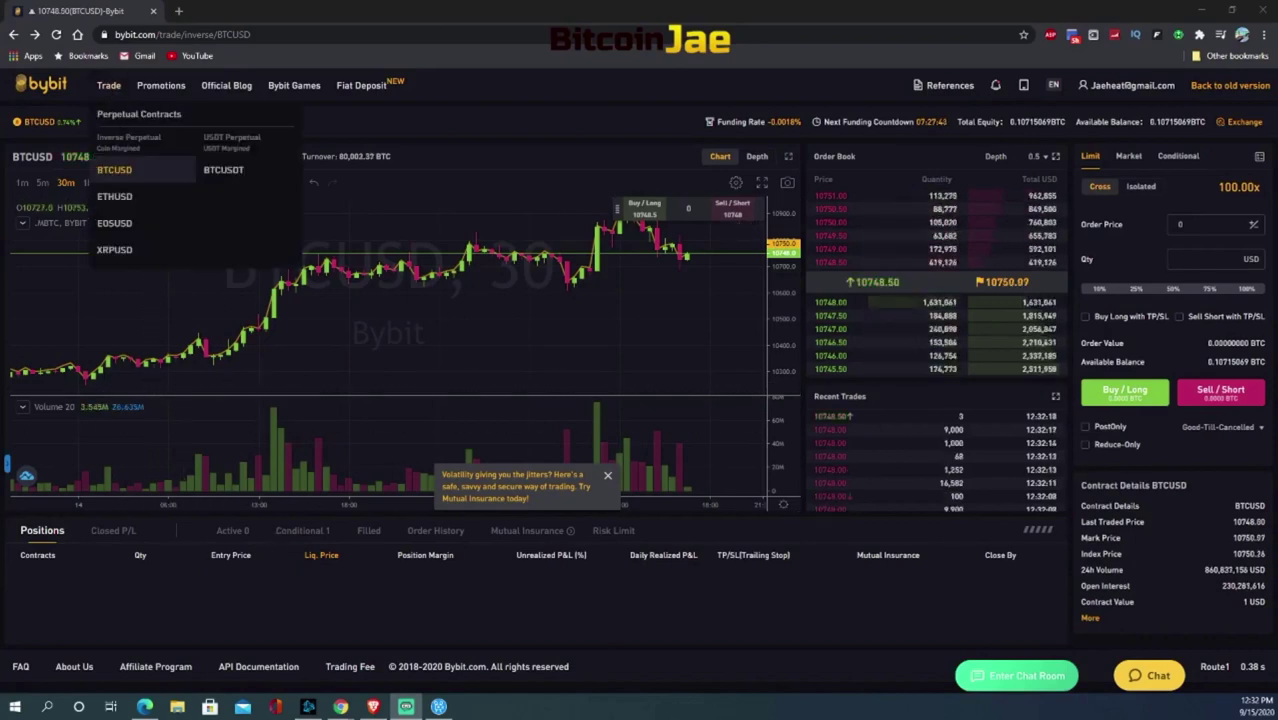
pyautogui.click(117, 201)
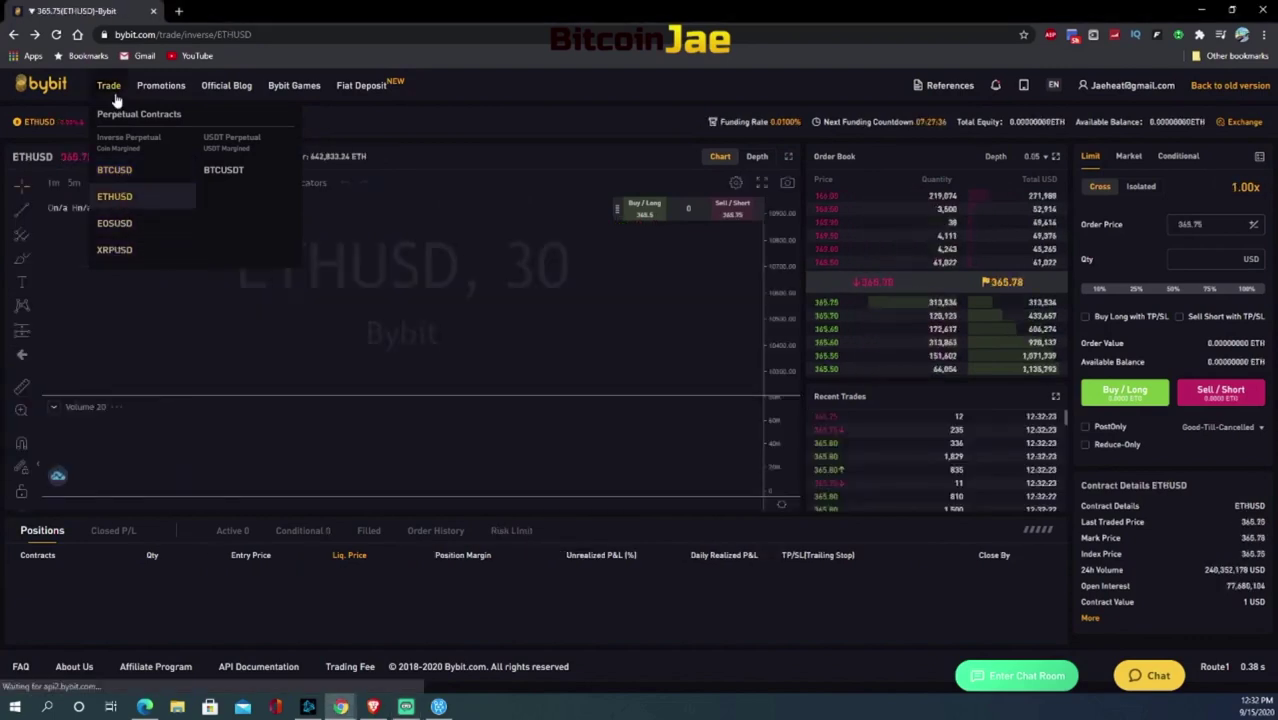
pyautogui.click(124, 224)
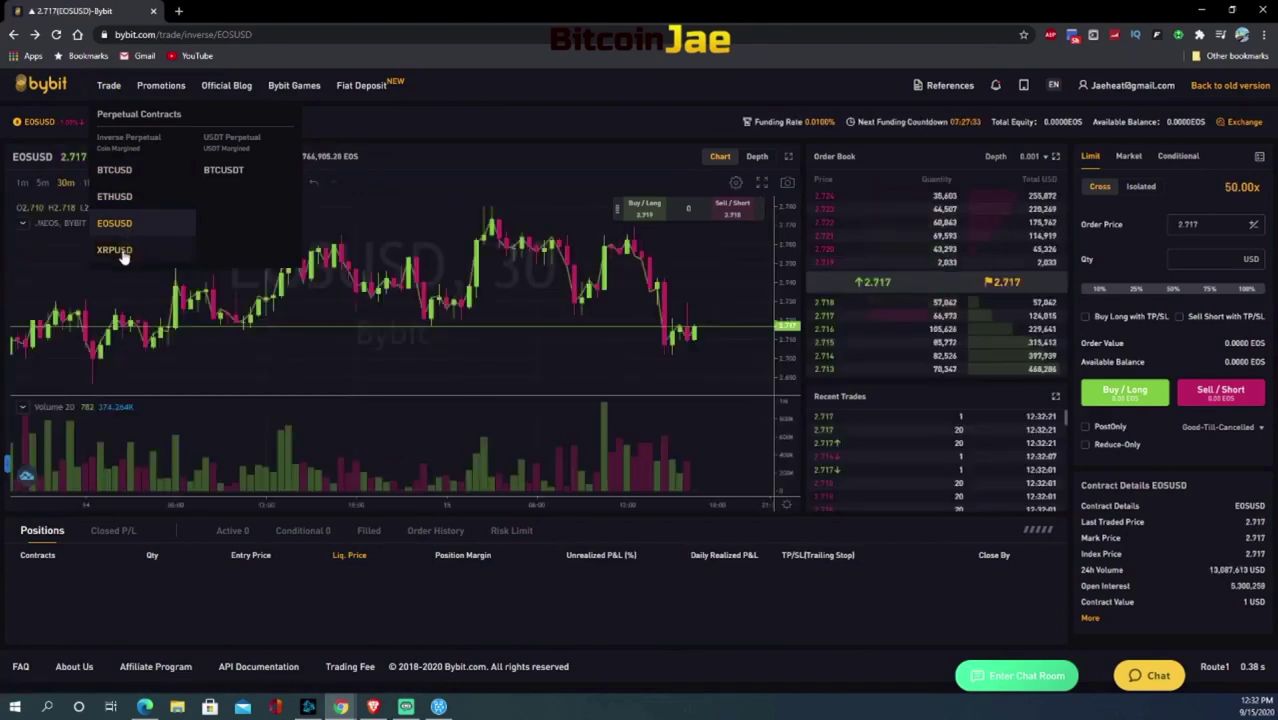
pyautogui.click(123, 254)
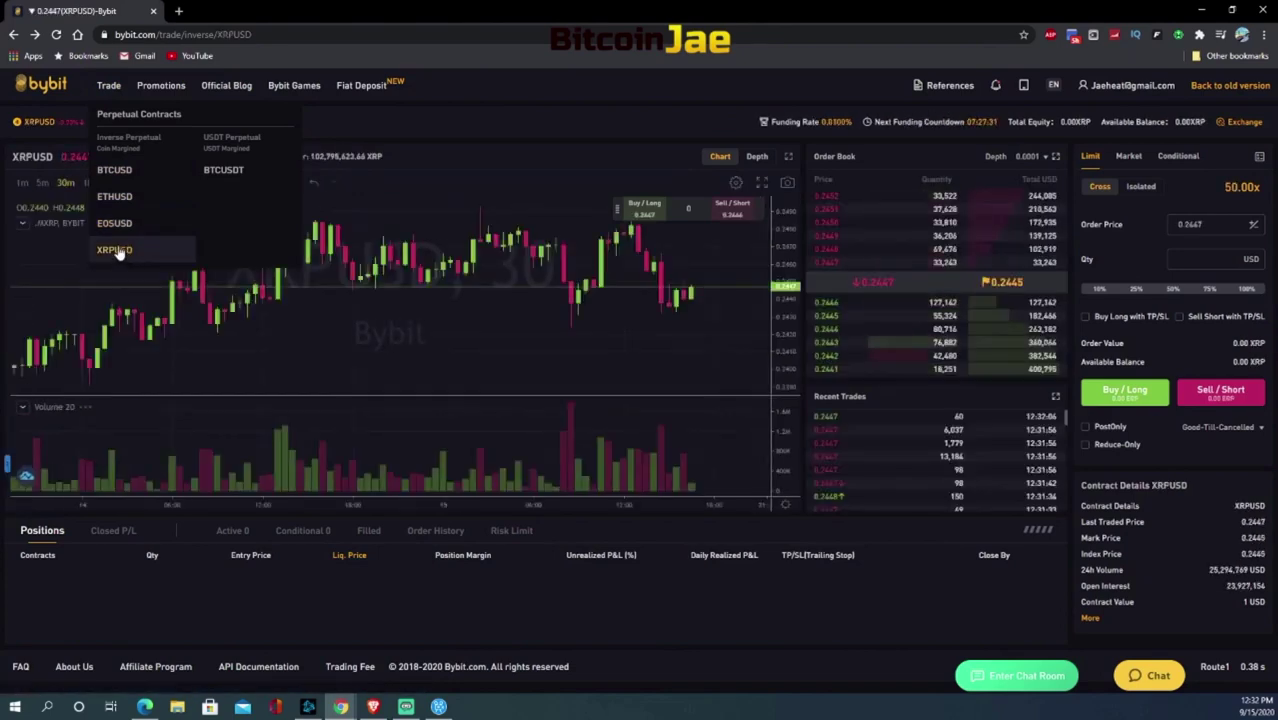
pyautogui.click(134, 172)
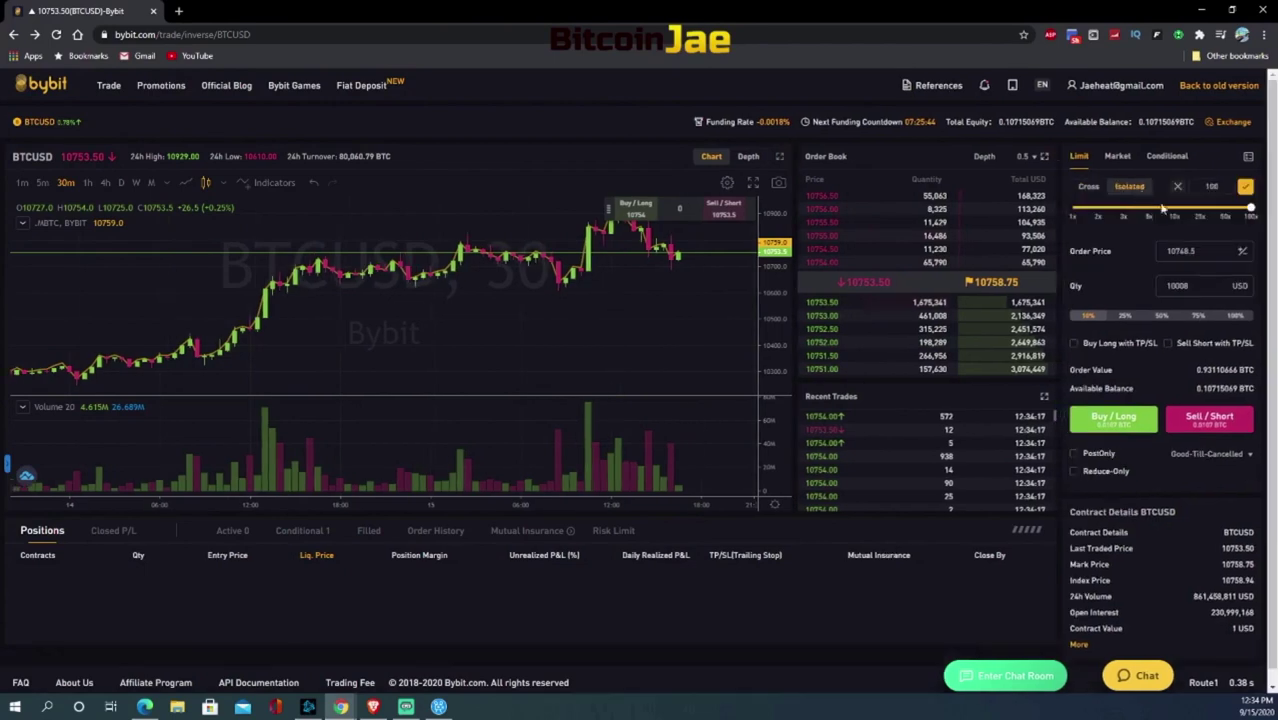
# - Lower the isolated leverage for BTCUSD in stages to 50x, 25x and 10x, applying each change
pyautogui.moveTo(1249, 208); pyautogui.dragTo(1226, 210)
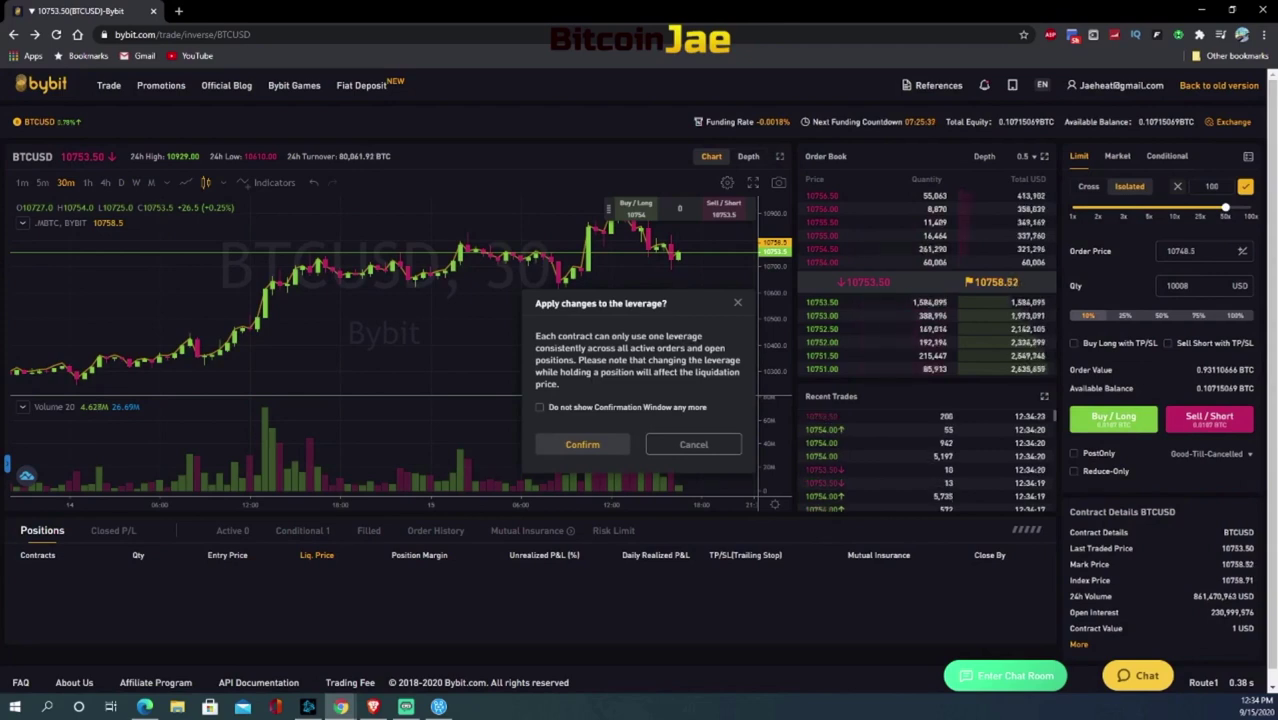
pyautogui.click(617, 450)
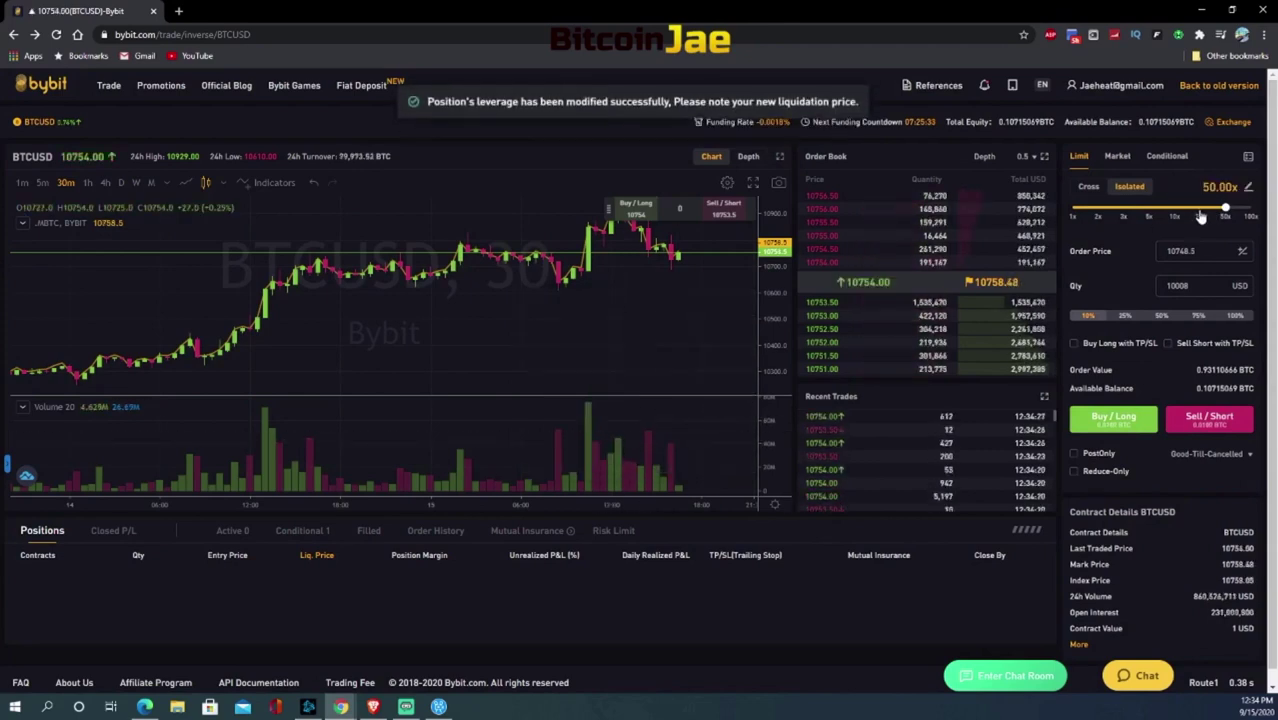
pyautogui.click(1200, 215)
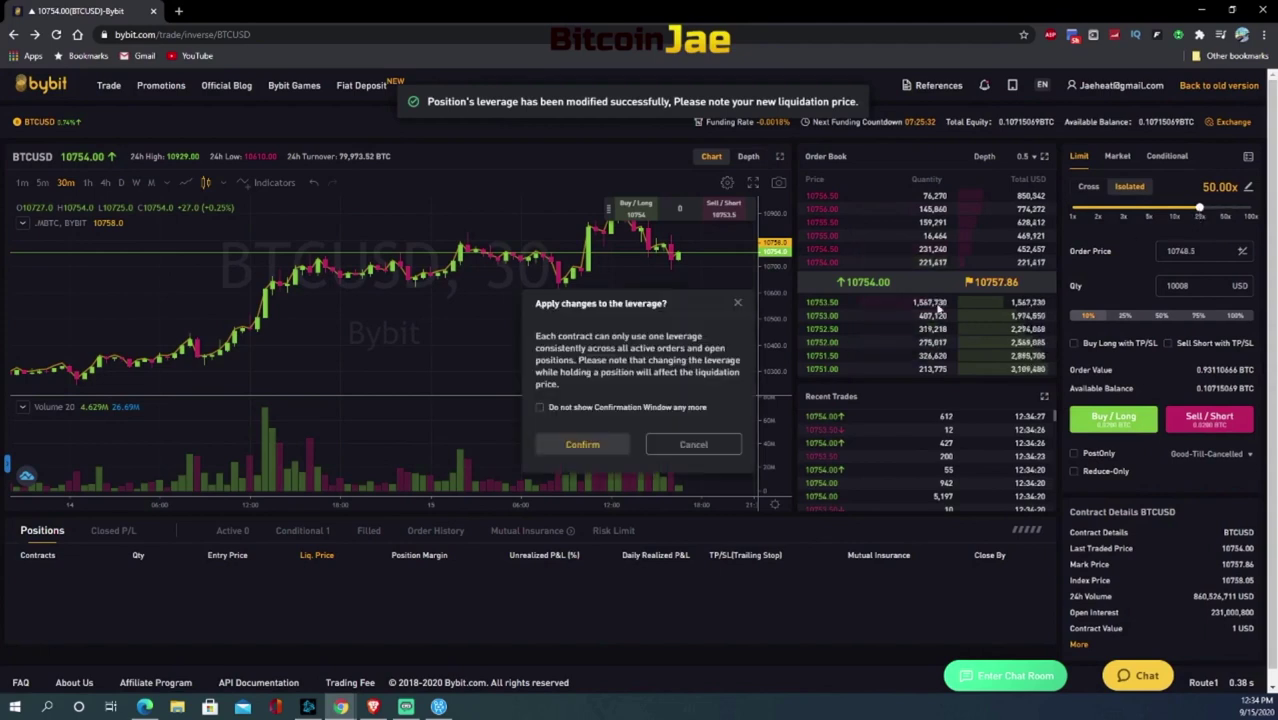
pyautogui.click(584, 450)
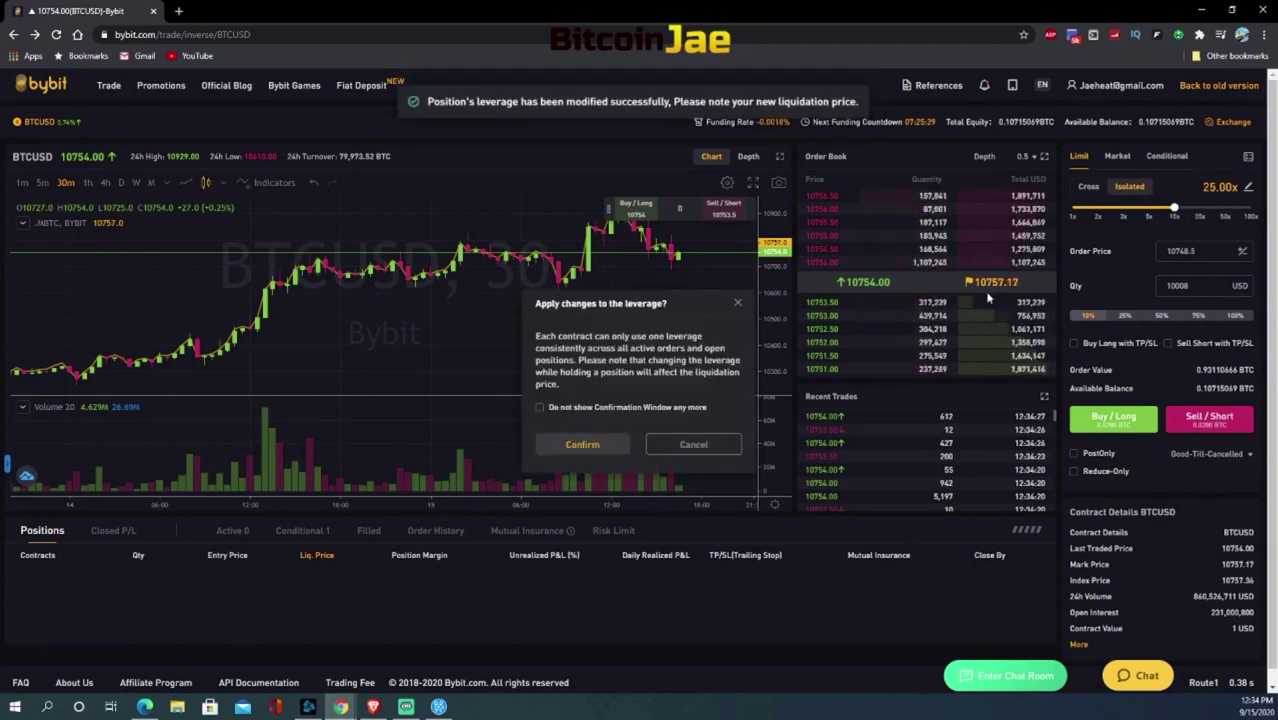
pyautogui.click(582, 444)
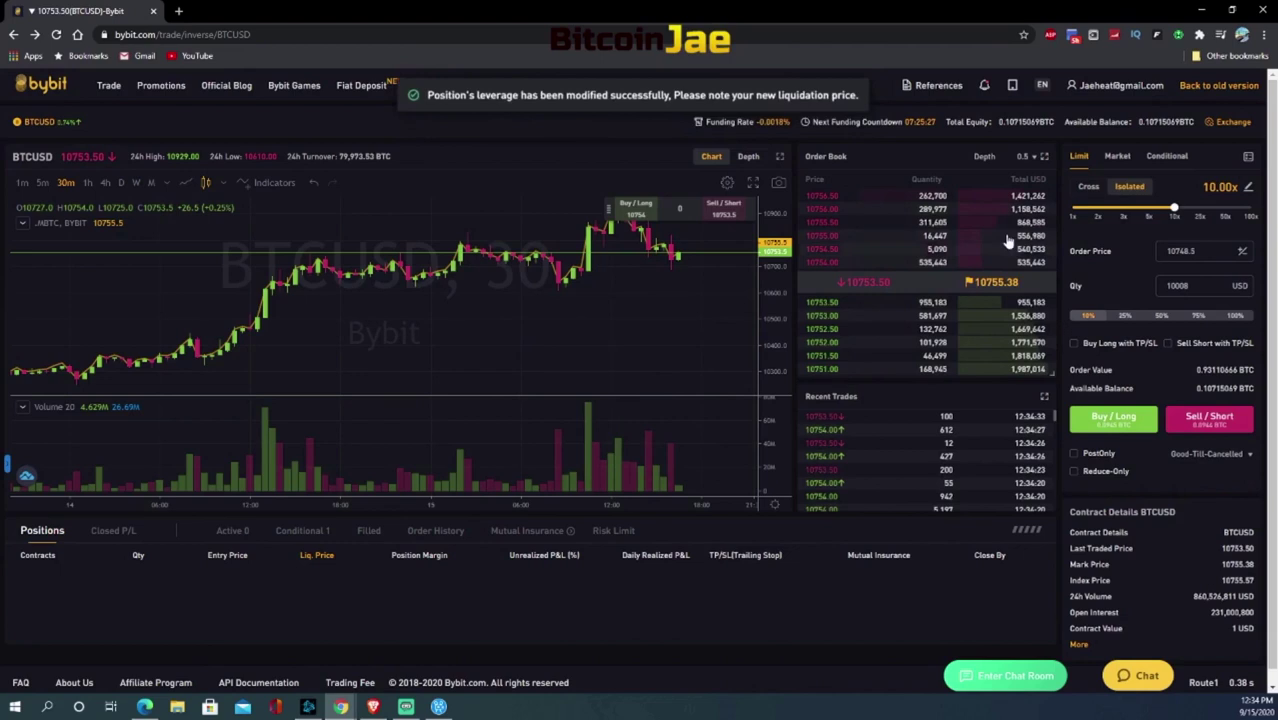
# - Try isolated leverage of 5x, 3x and 2x for BTCUSD, and restore it to 10x
pyautogui.click(1149, 215)
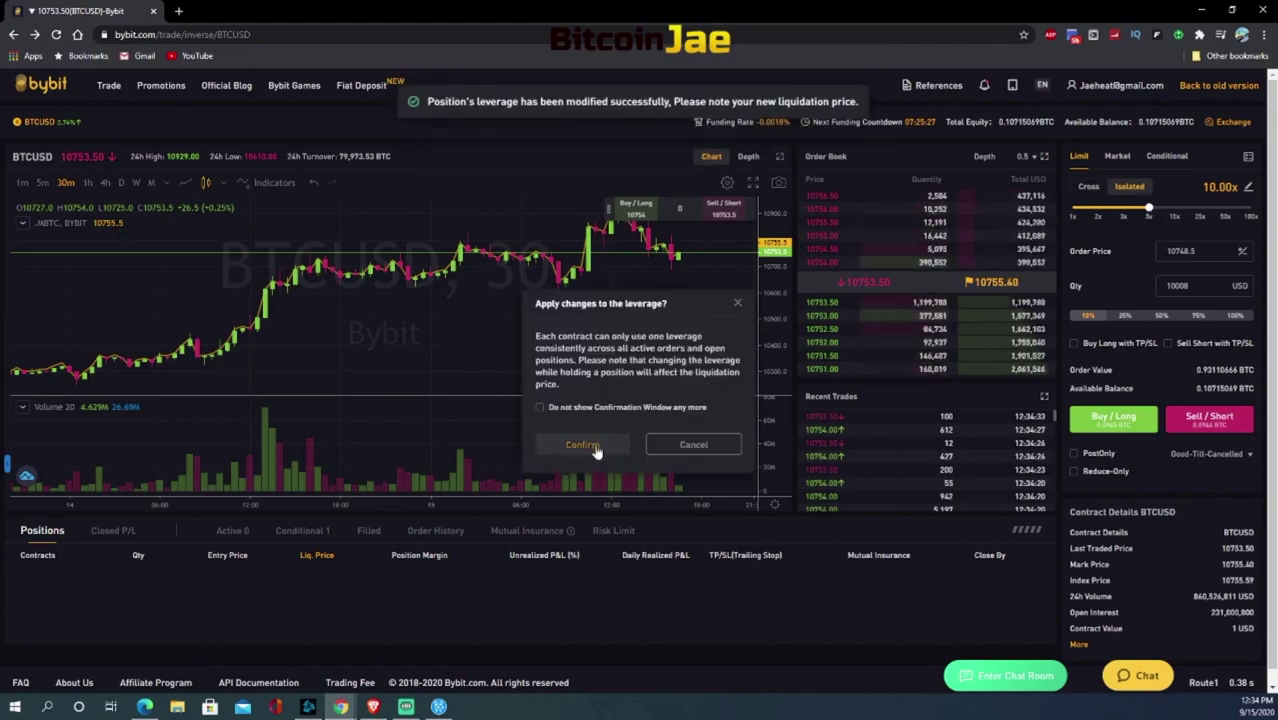
pyautogui.click(584, 445)
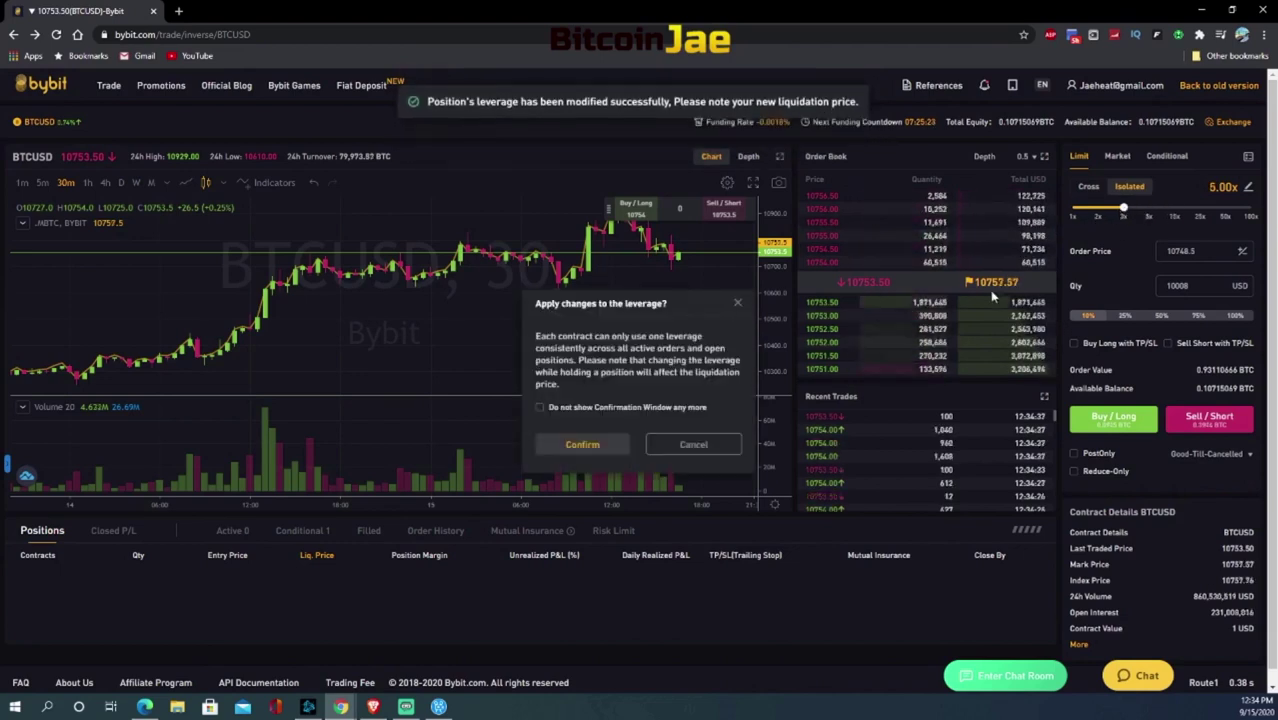
pyautogui.click(584, 444)
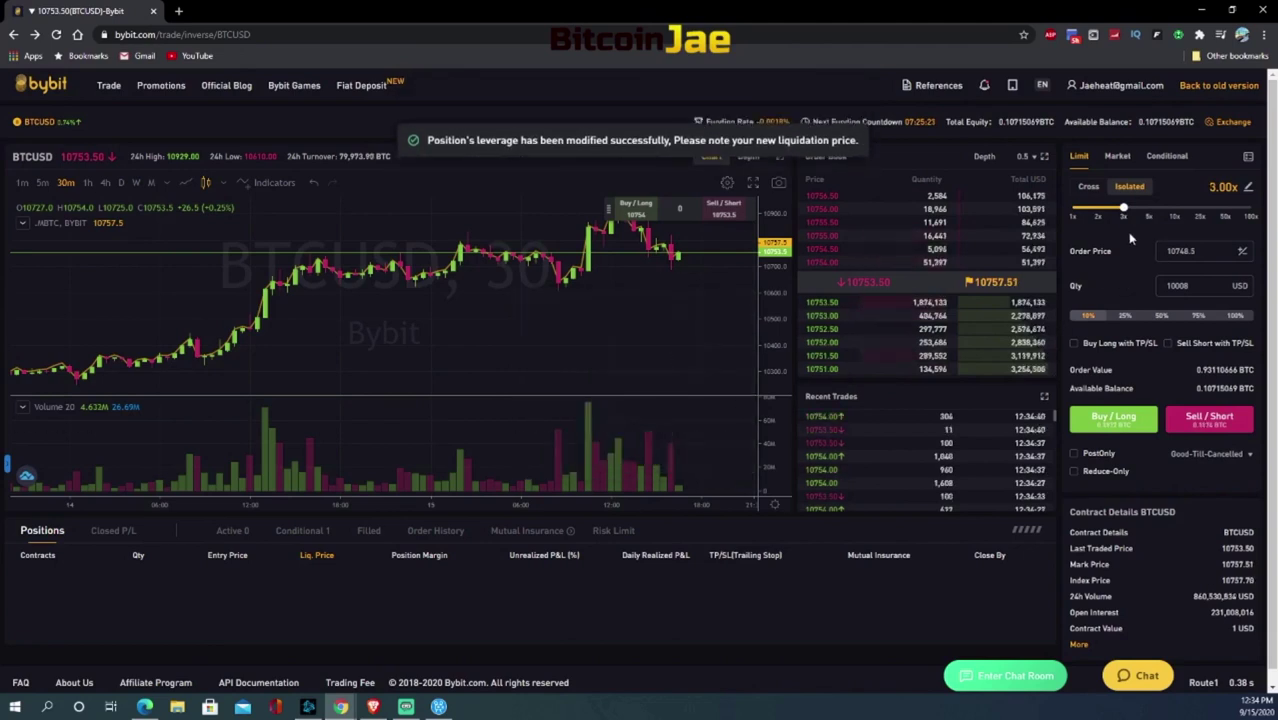
pyautogui.click(1098, 213)
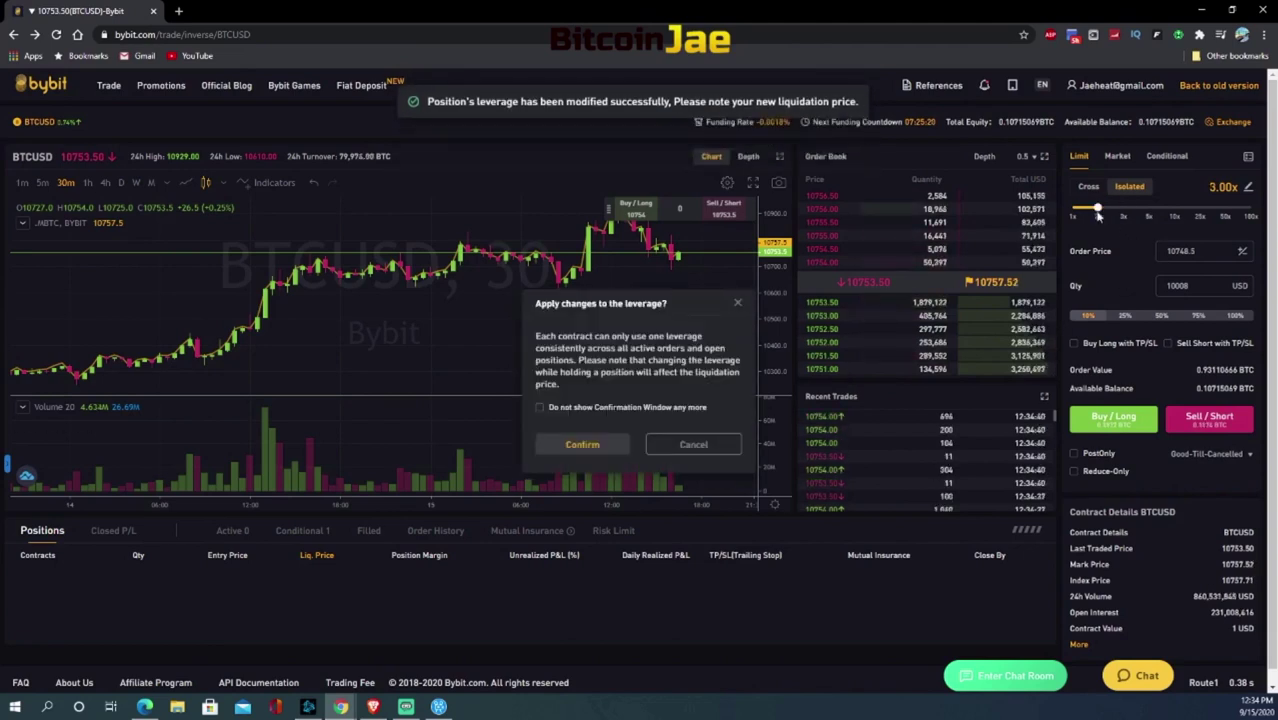
pyautogui.click(603, 450)
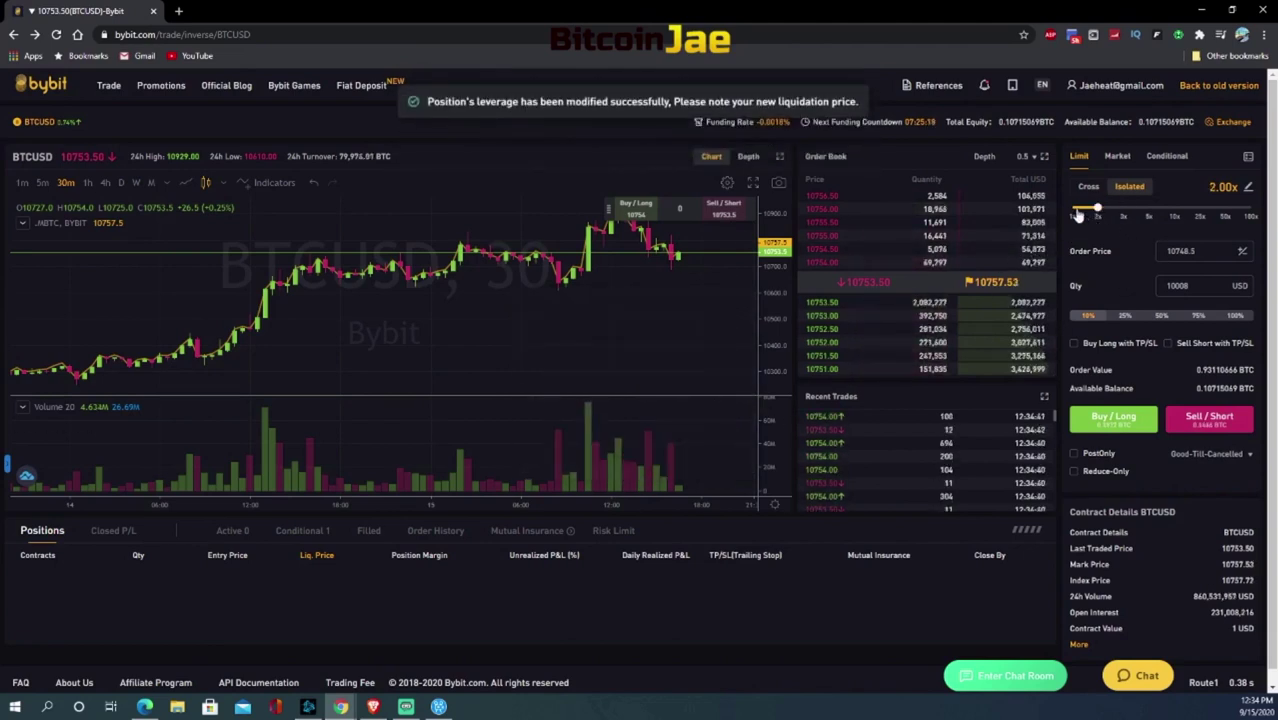
pyautogui.click(1174, 214)
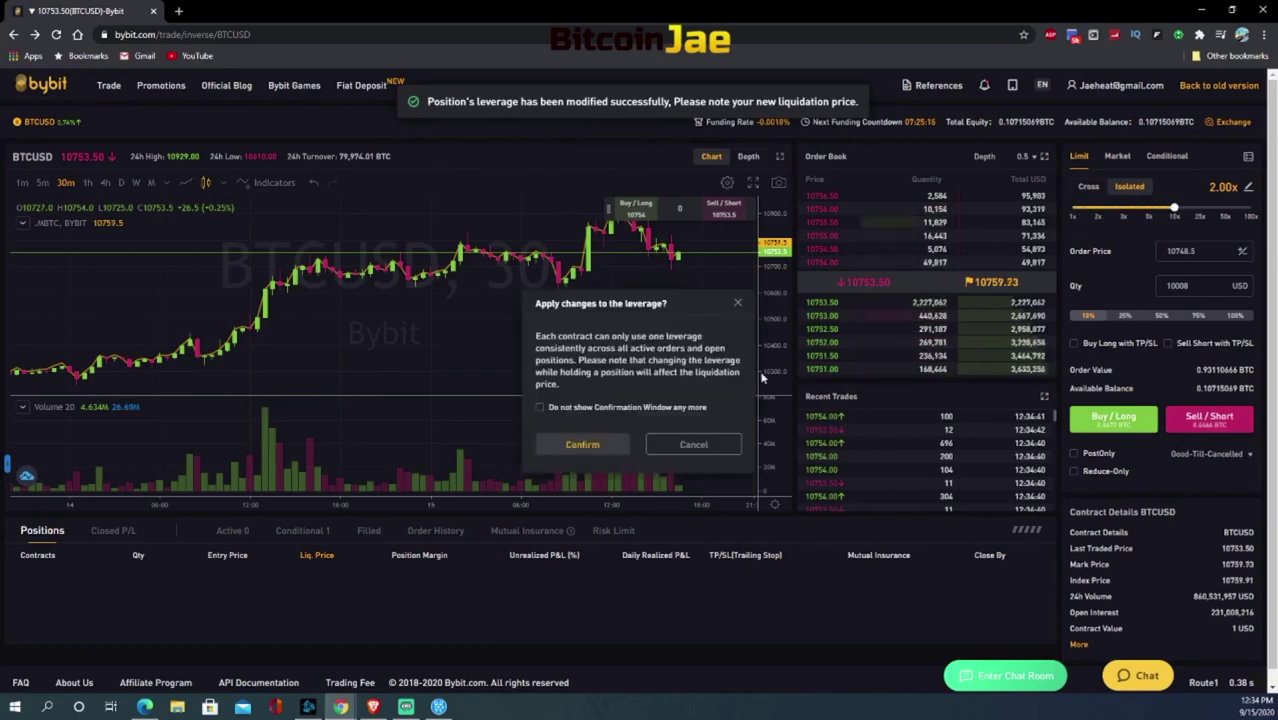
pyautogui.click(590, 446)
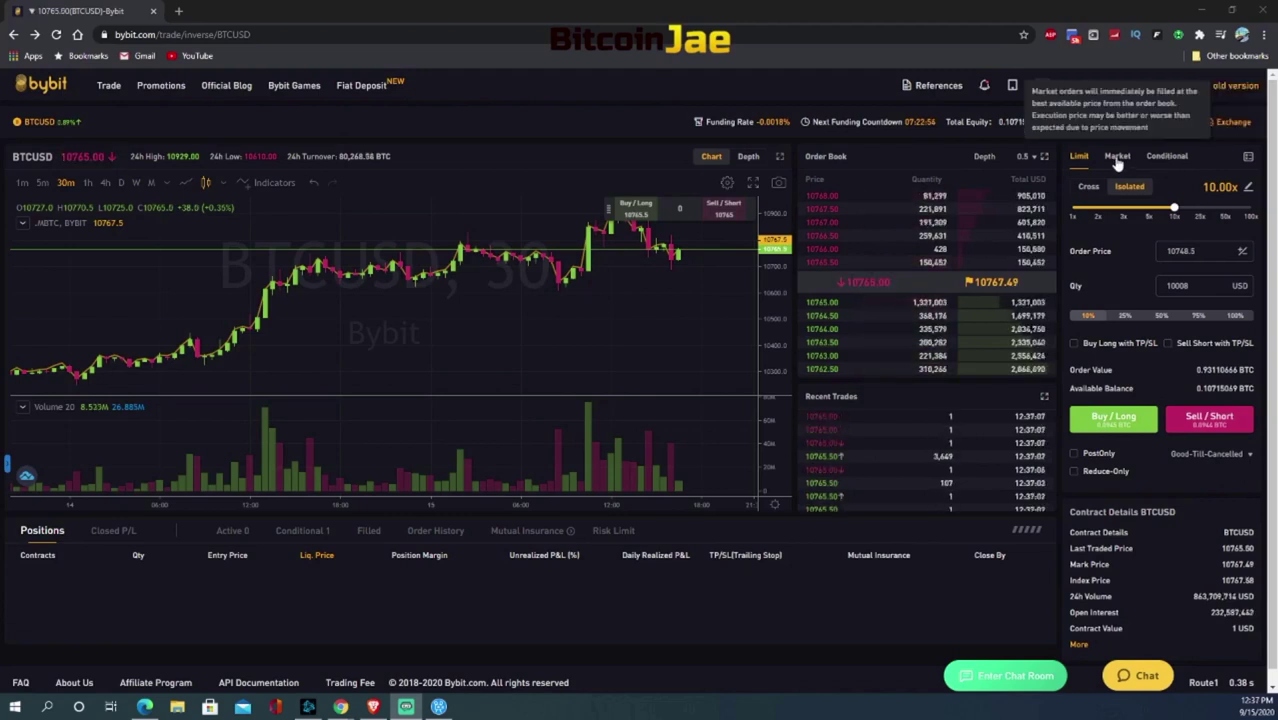
# - Look at the Market and Conditional order forms for BTCUSD
pyautogui.click(1118, 160)
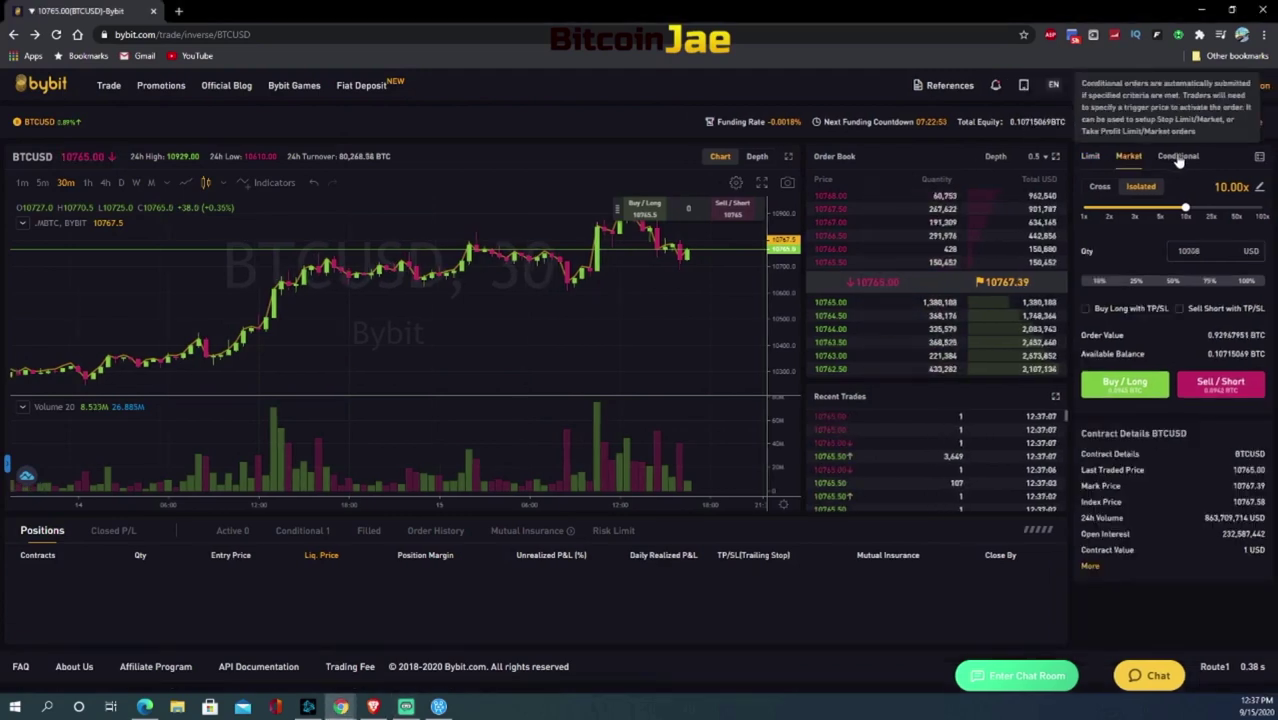
pyautogui.click(1178, 158)
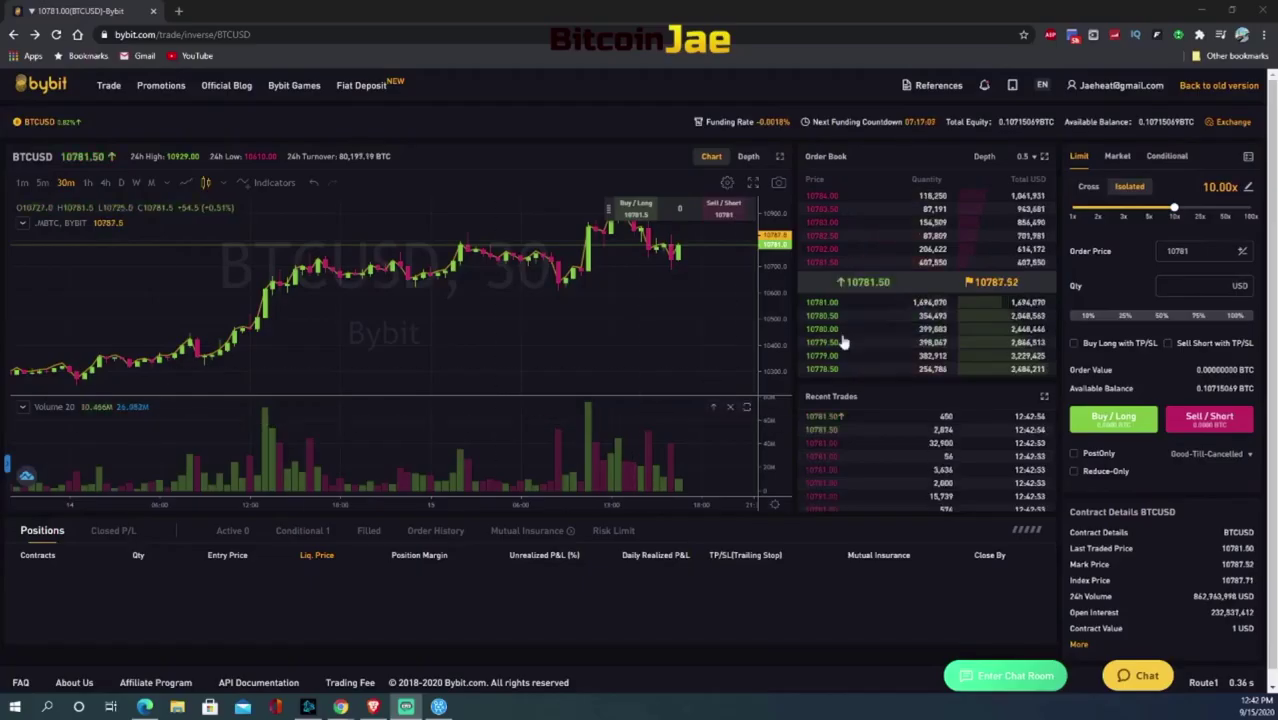
# - Adjust the isolated leverage and reapply it at 10x
pyautogui.click(1150, 215)
pyautogui.press('Return')
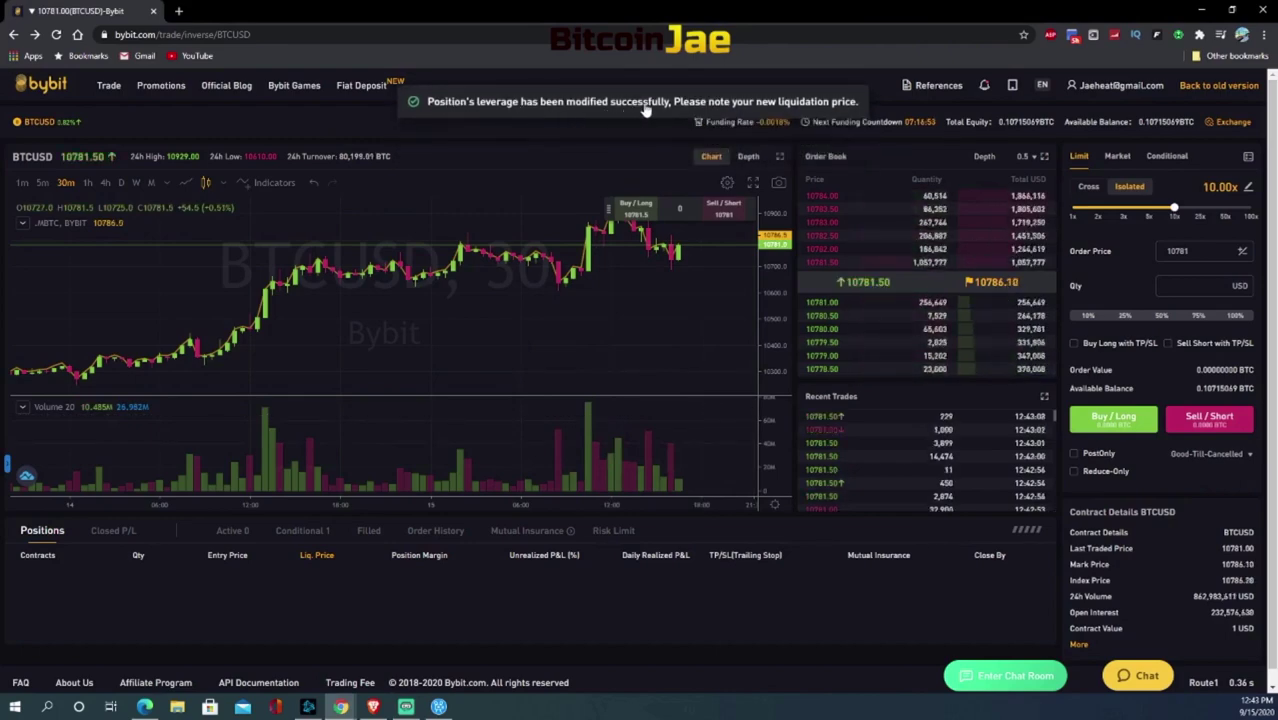
# - Fill in a conditional market order with an Index trigger price of 10810 and a 10% quantity of 1137 USD, ready for buying long
pyautogui.click(1166, 157)
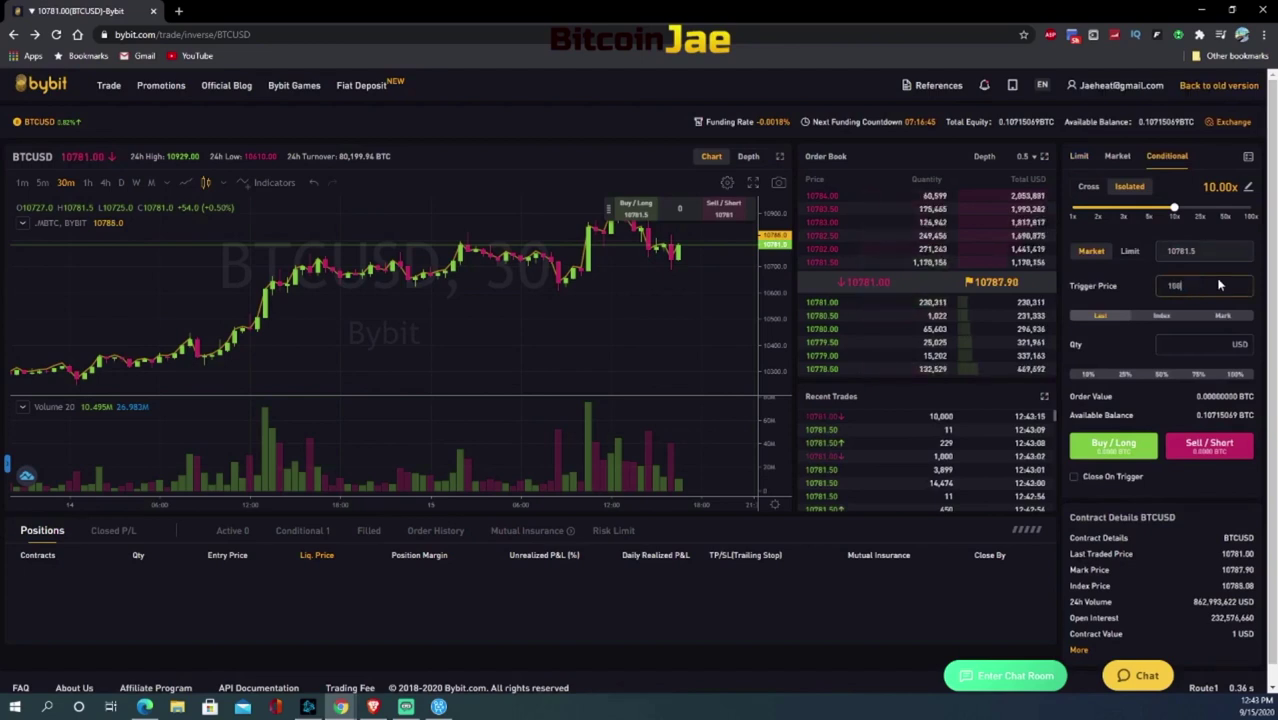
pyautogui.write('10')
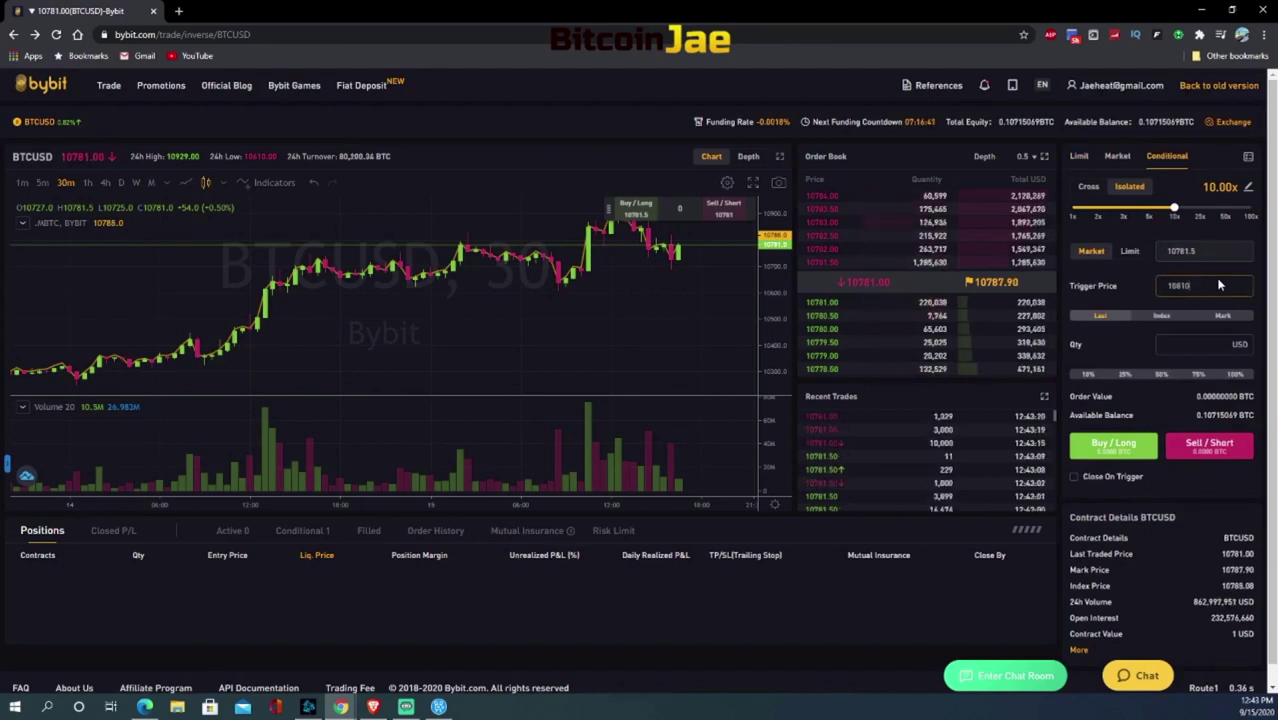
pyautogui.click(1162, 317)
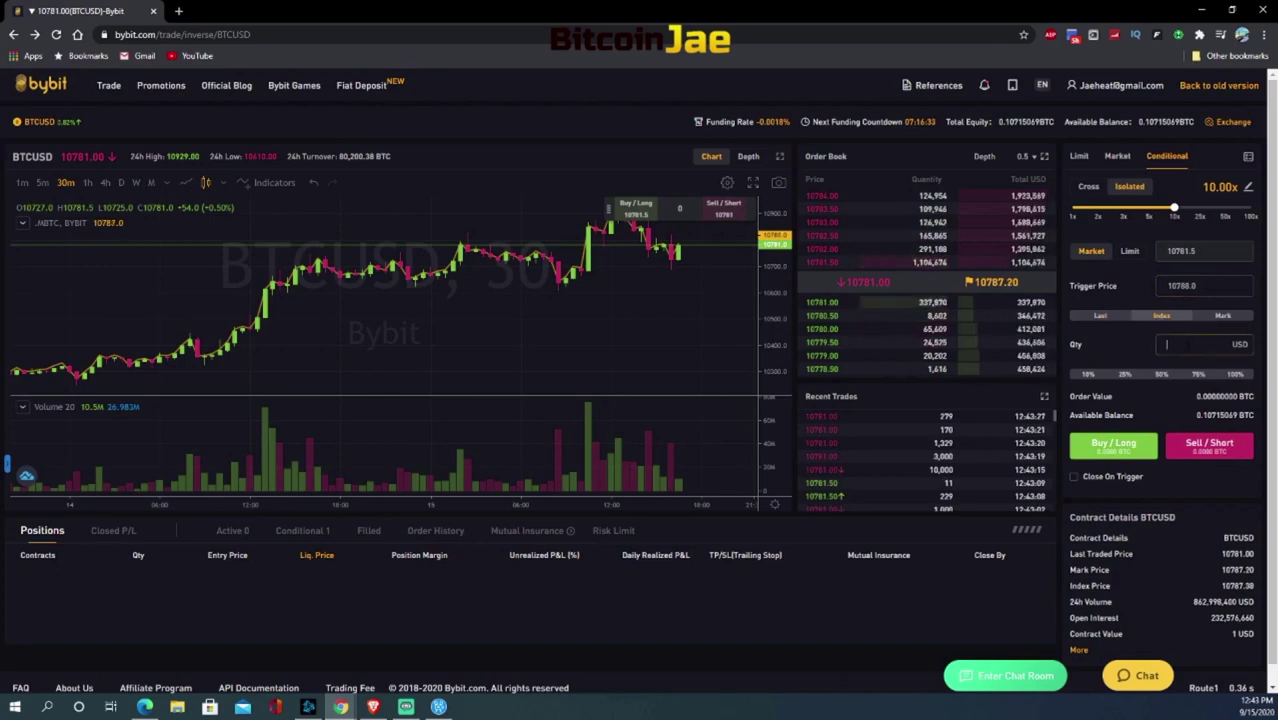
pyautogui.click(1188, 343)
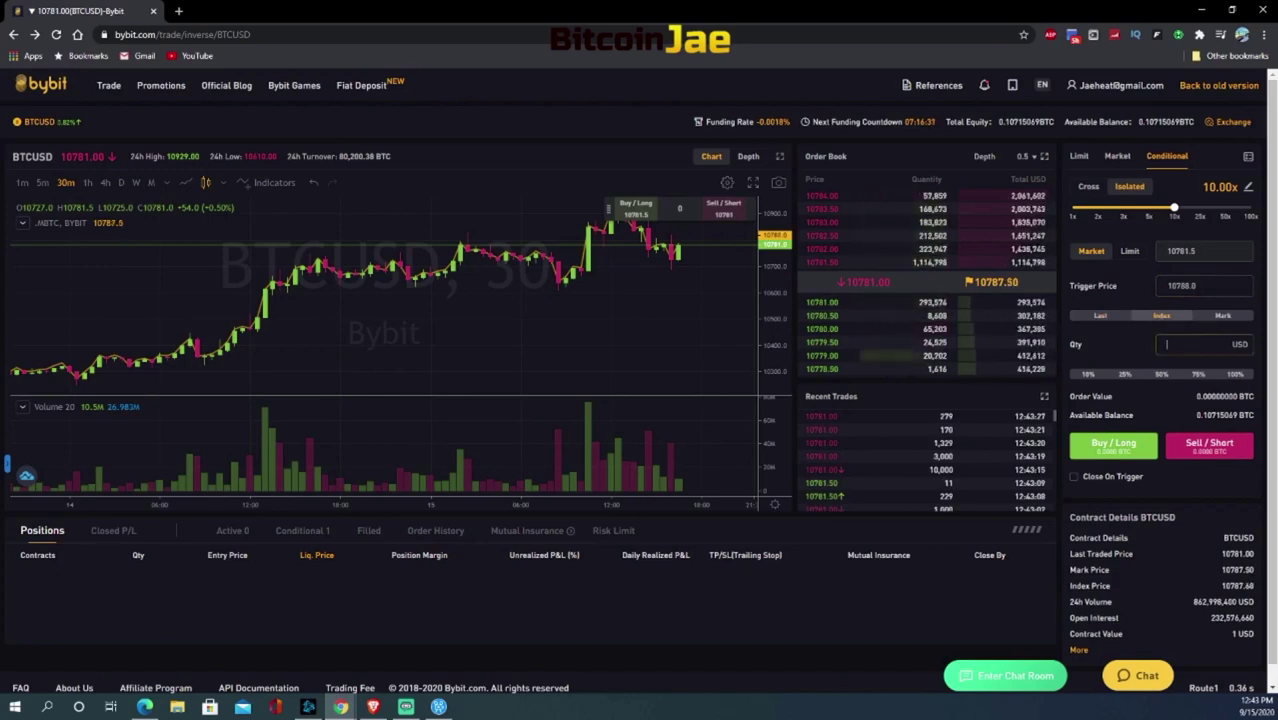
pyautogui.write('8')
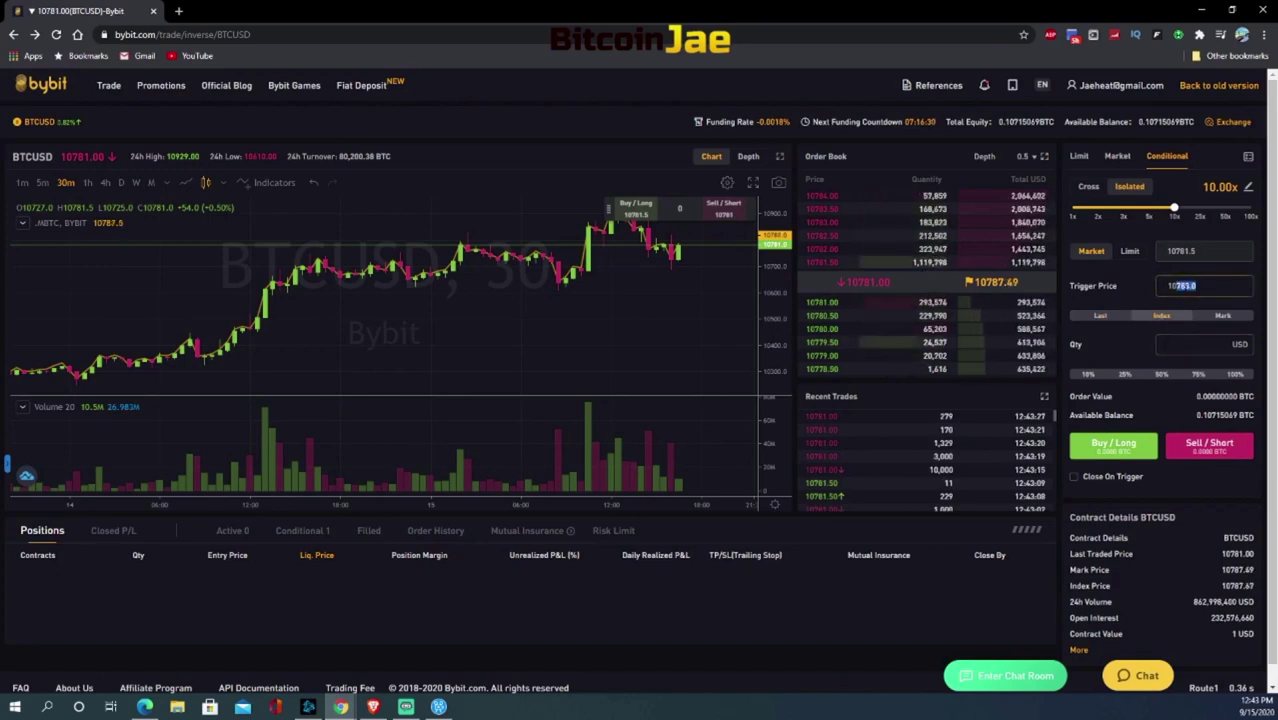
pyautogui.write('10')
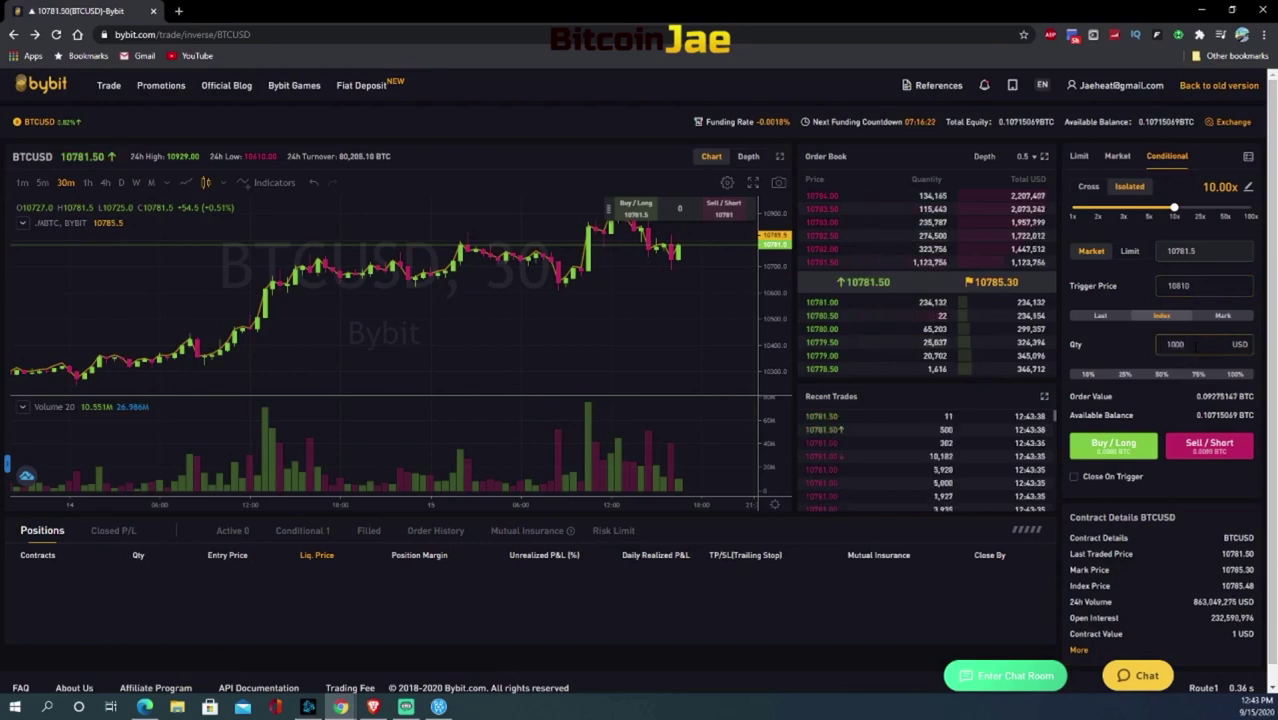
pyautogui.click(1089, 376)
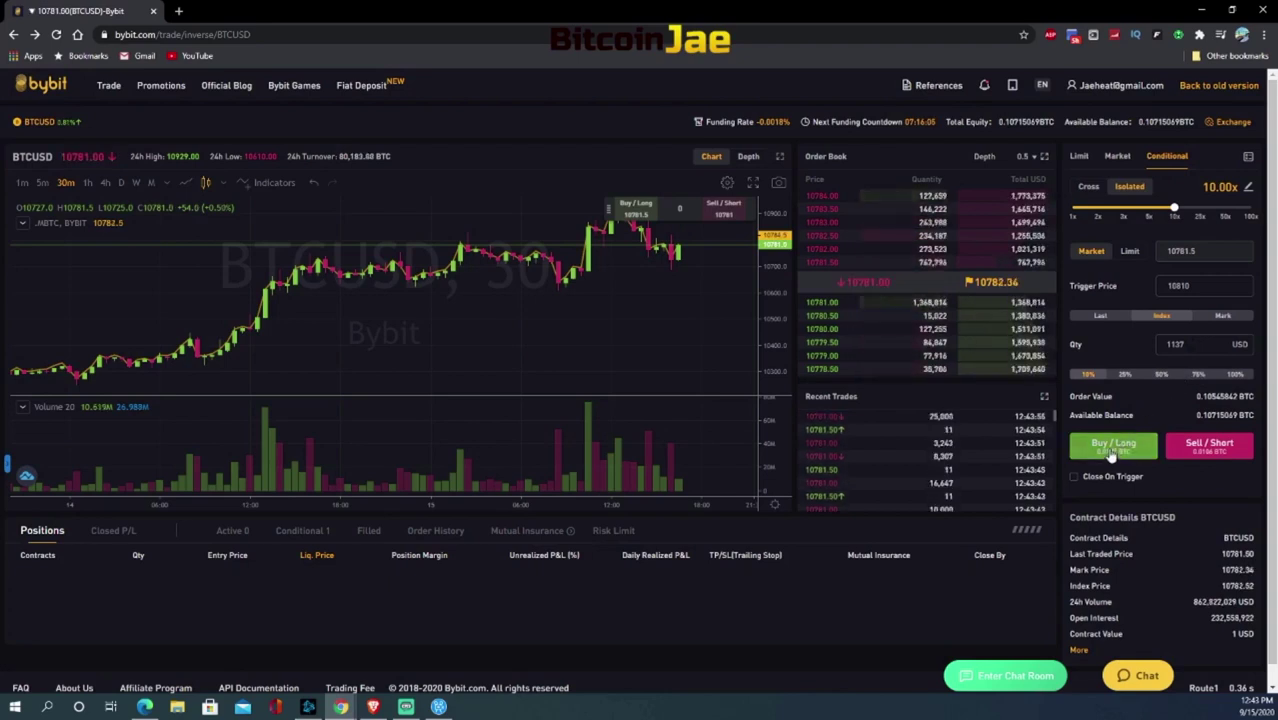
pyautogui.moveTo(1086, 487)
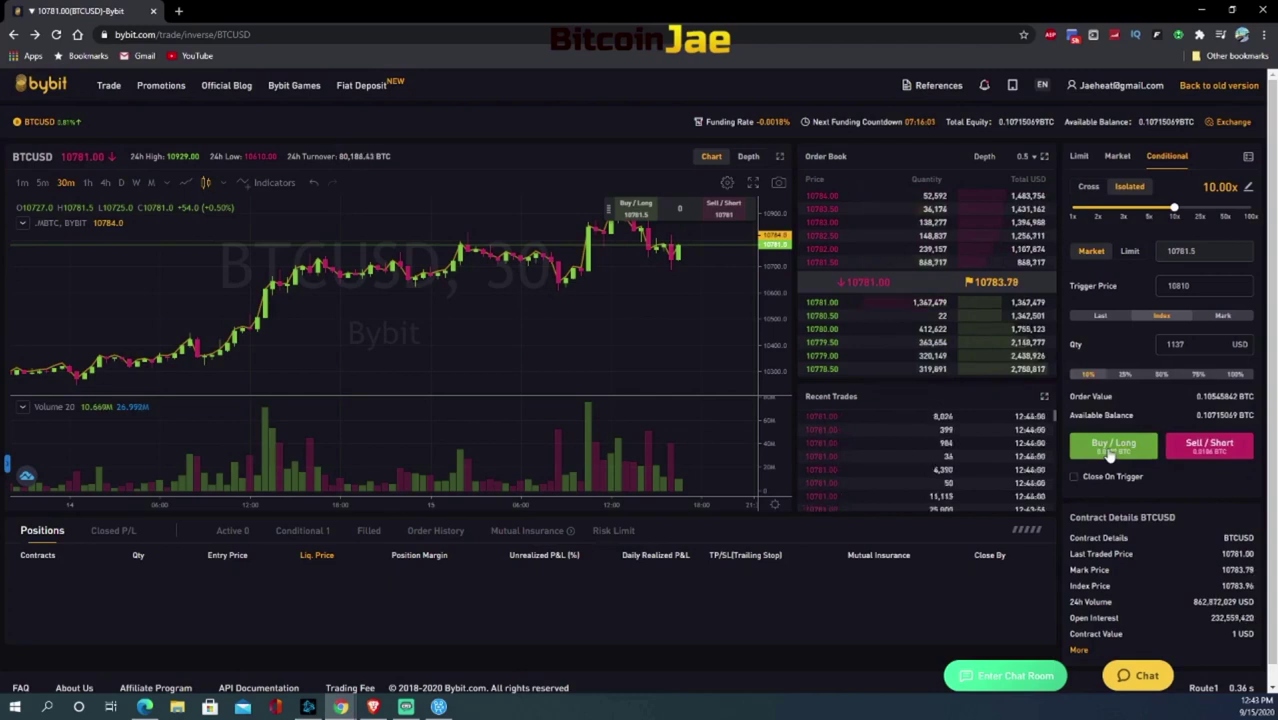
# - Submit the conditional market buy order for BTCUSD with the 10810 trigger price and confirm it
pyautogui.click(1110, 452)
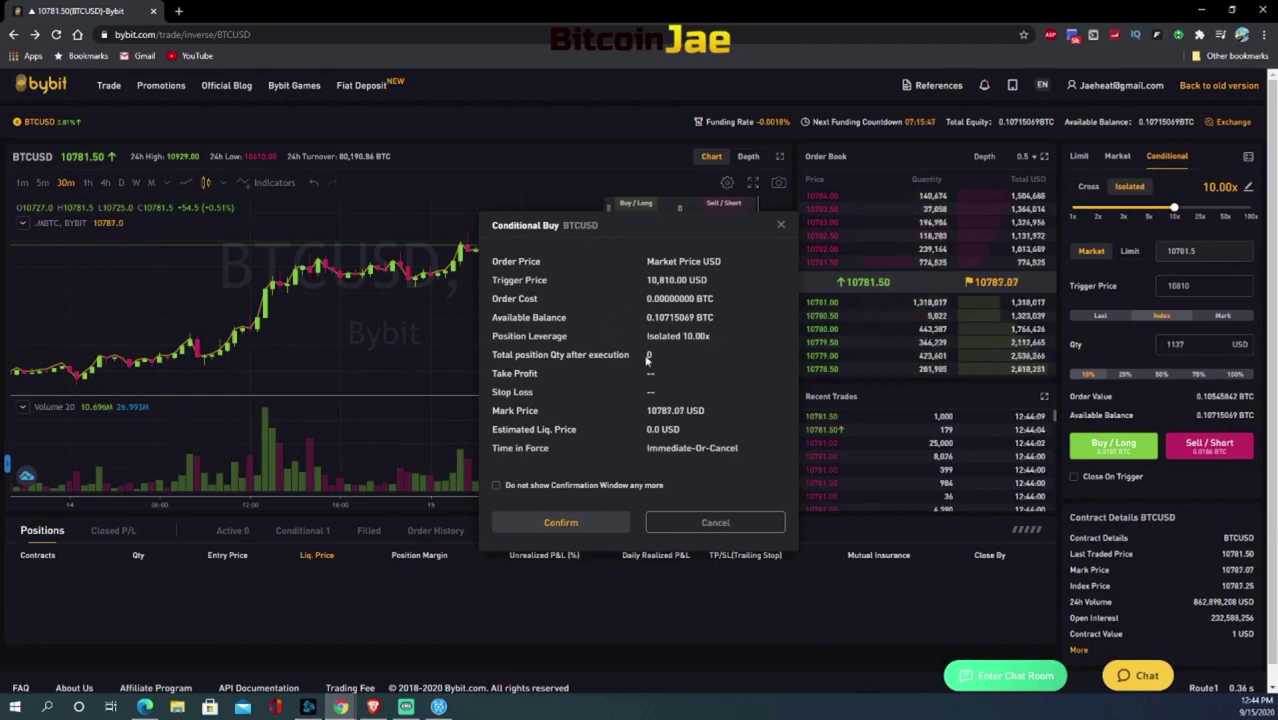
pyautogui.click(565, 524)
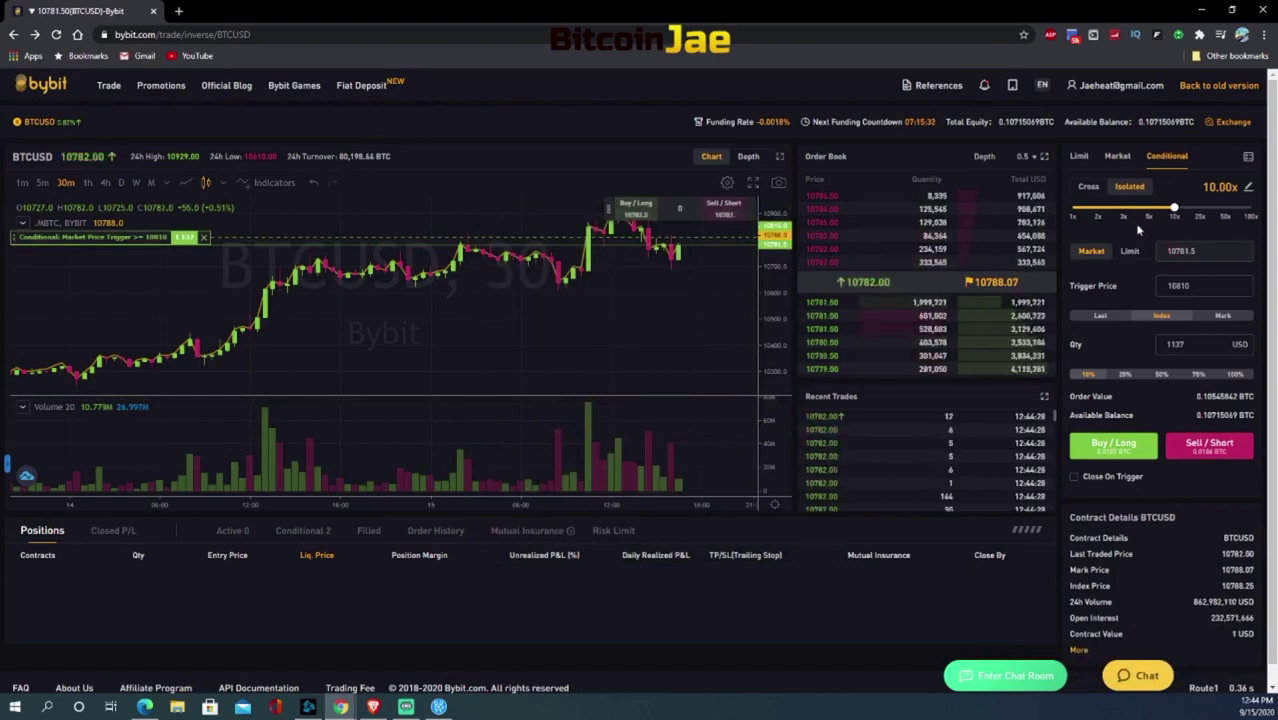
# - Fill in a limit order at a price of 10700, with a 25% take profit and a 5% stop loss for the long
pyautogui.click(1082, 159)
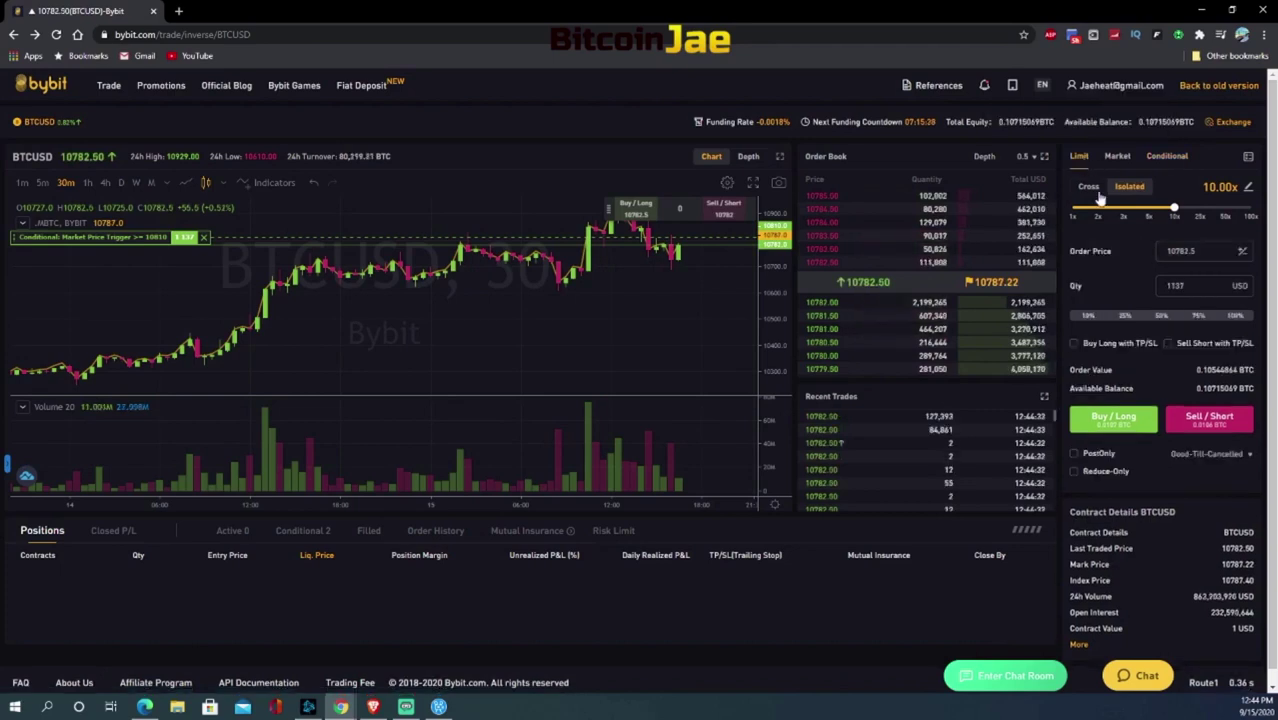
pyautogui.doubleClick(1182, 251)
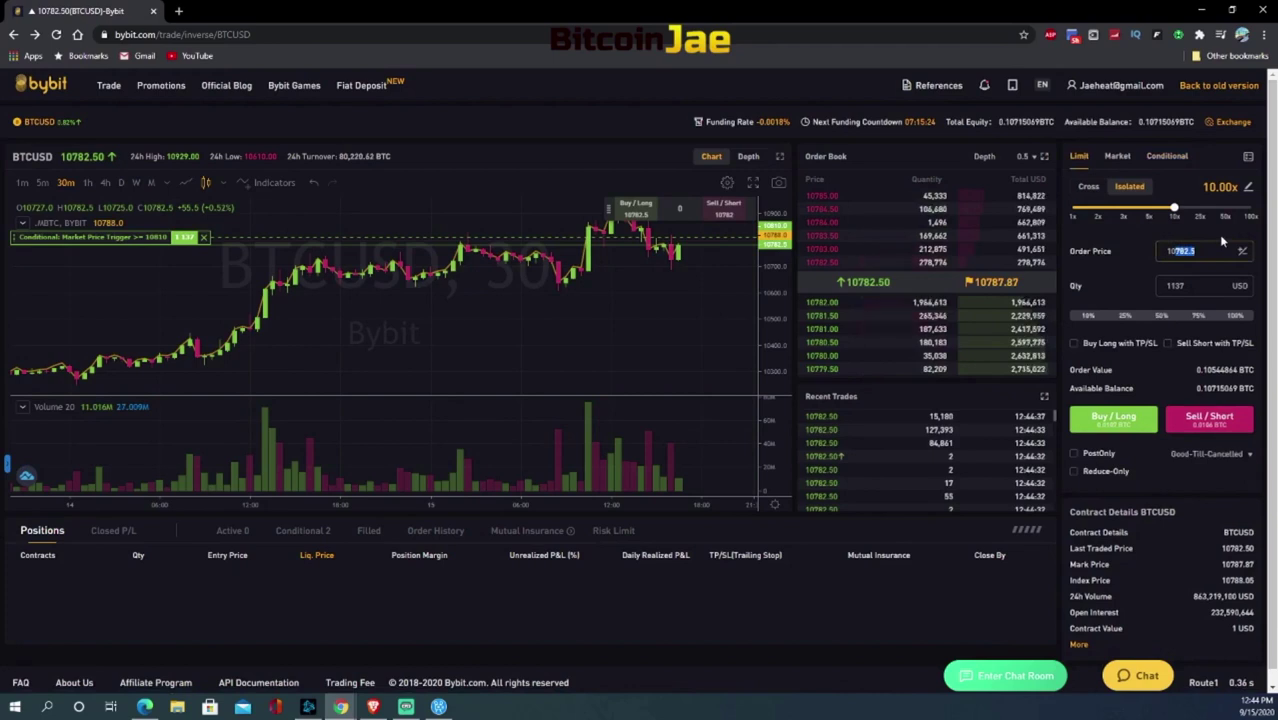
pyautogui.write('10700')
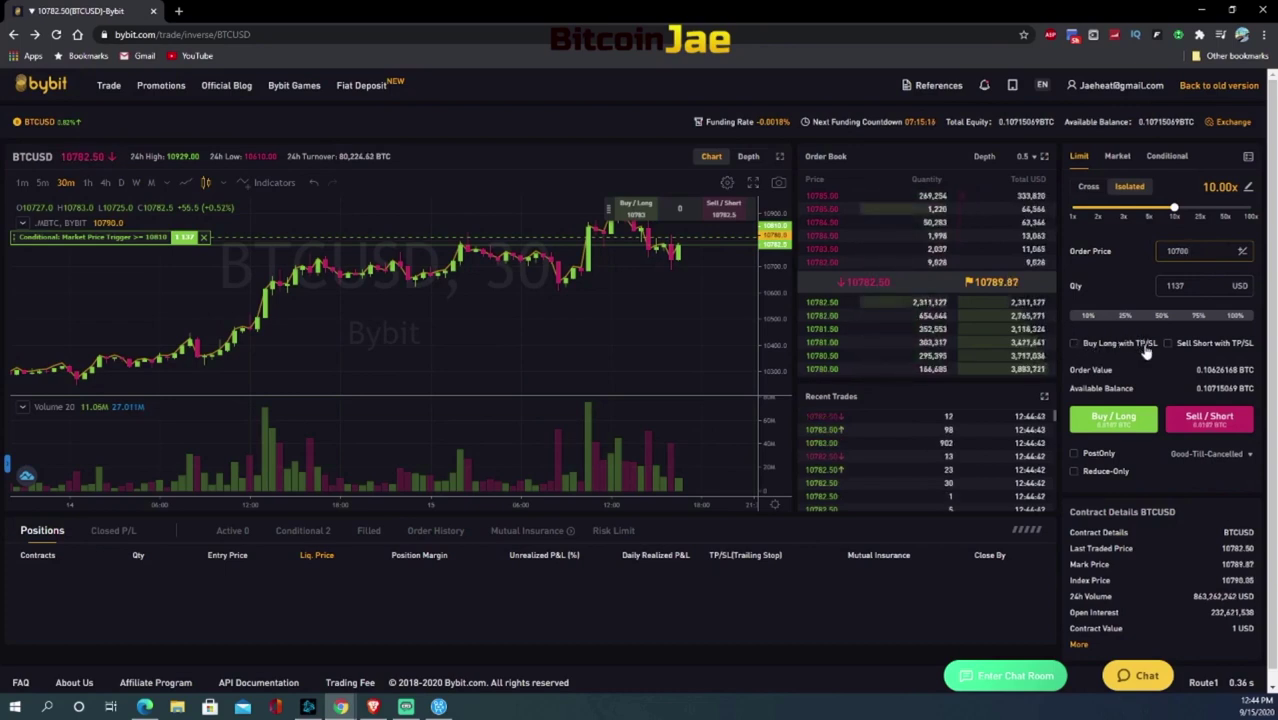
pyautogui.click(1075, 344)
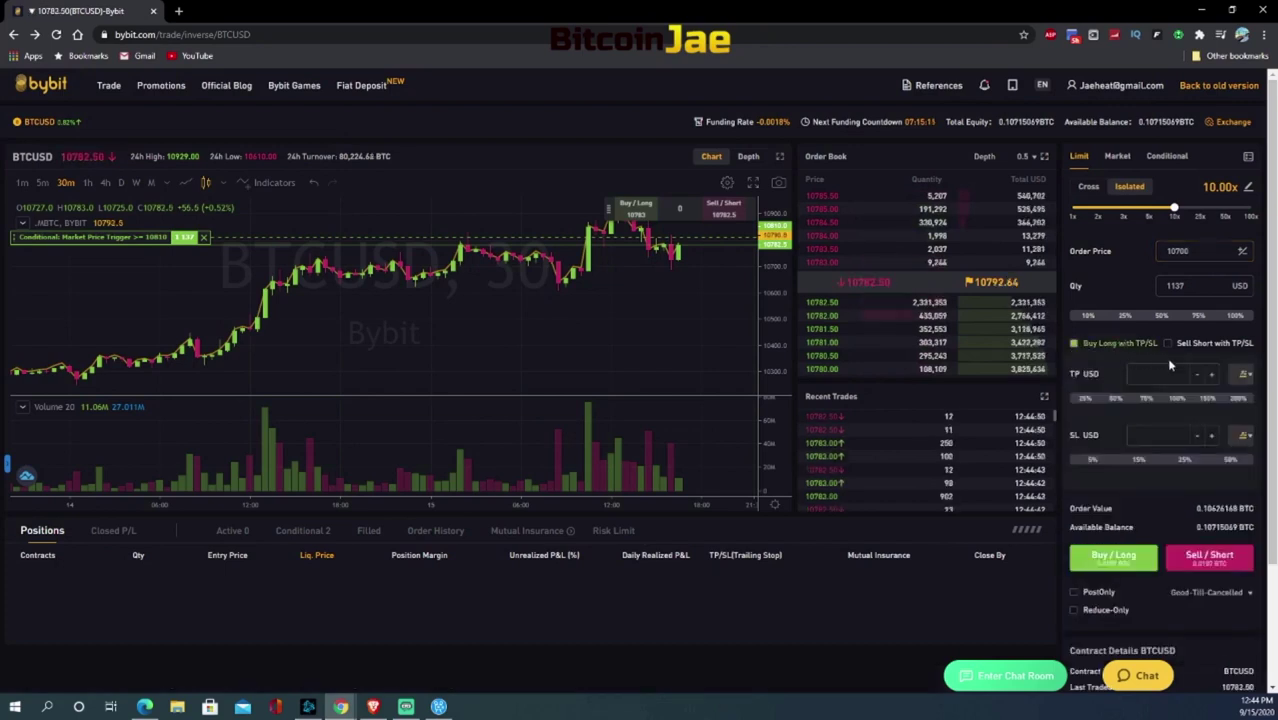
pyautogui.click(1085, 399)
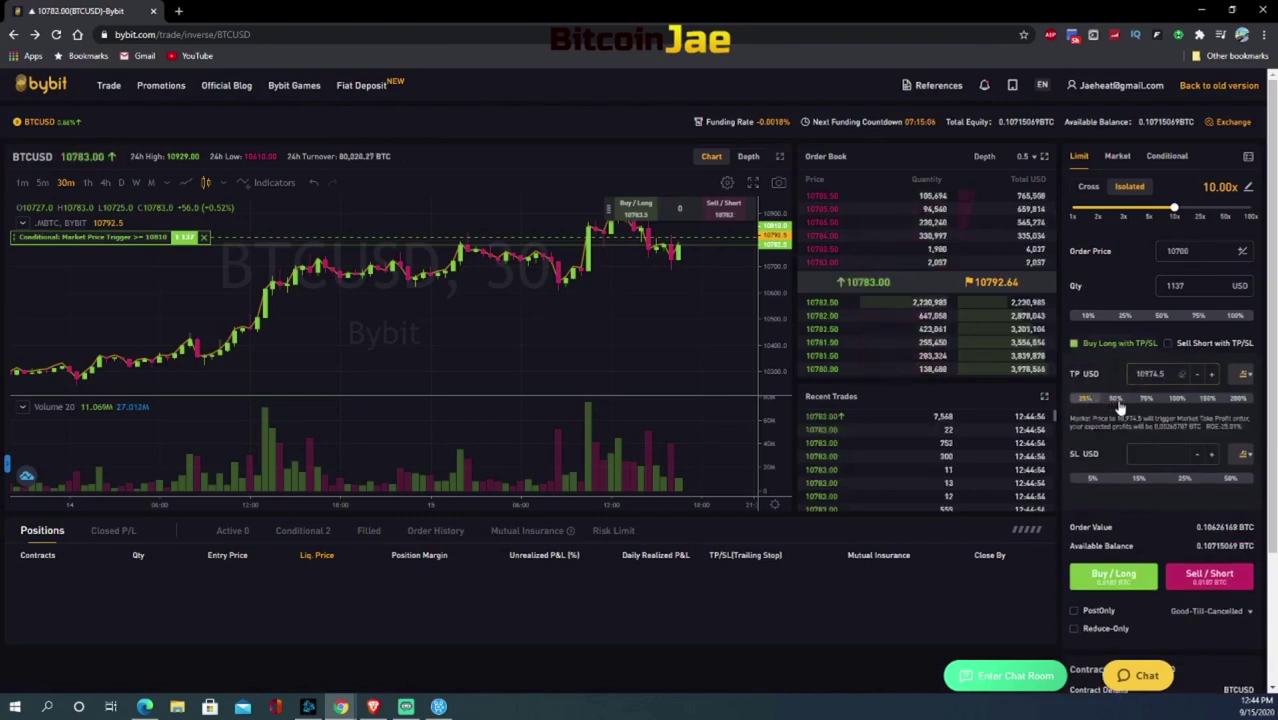
pyautogui.click(1093, 478)
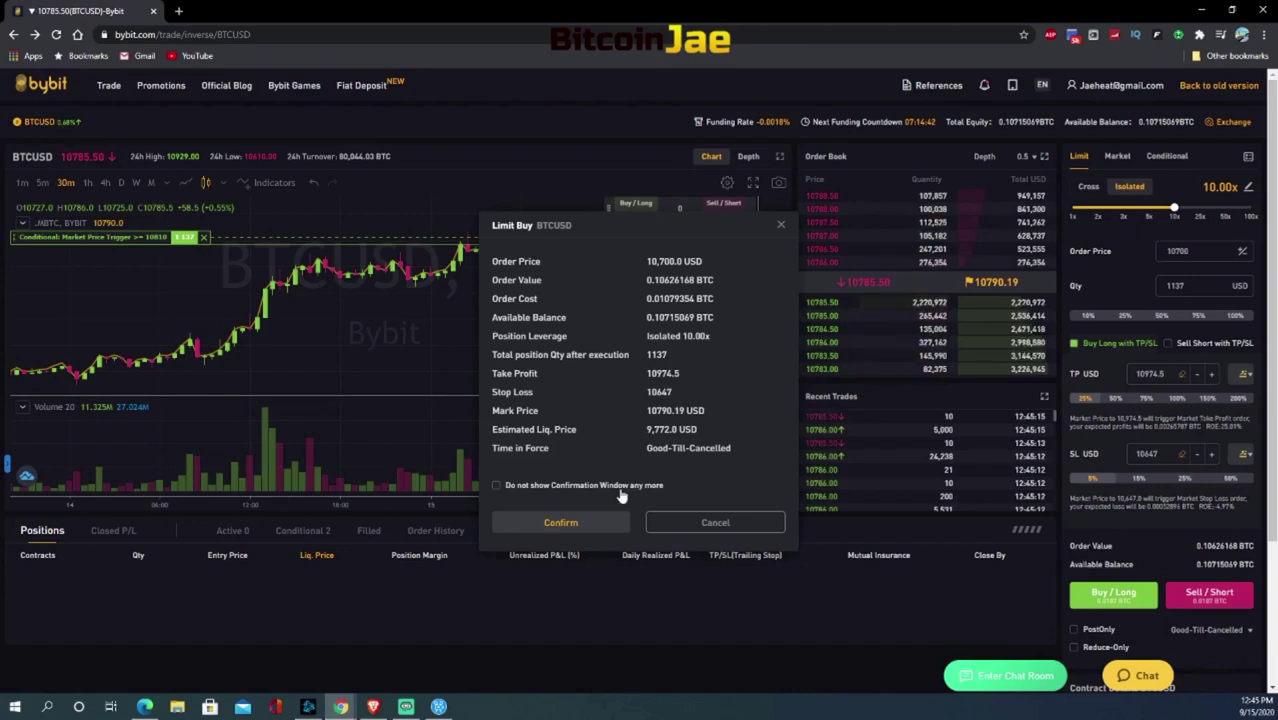
# - Try to confirm the BTCUSD limit buy order, and cancel its confirmation
pyautogui.click(590, 526)
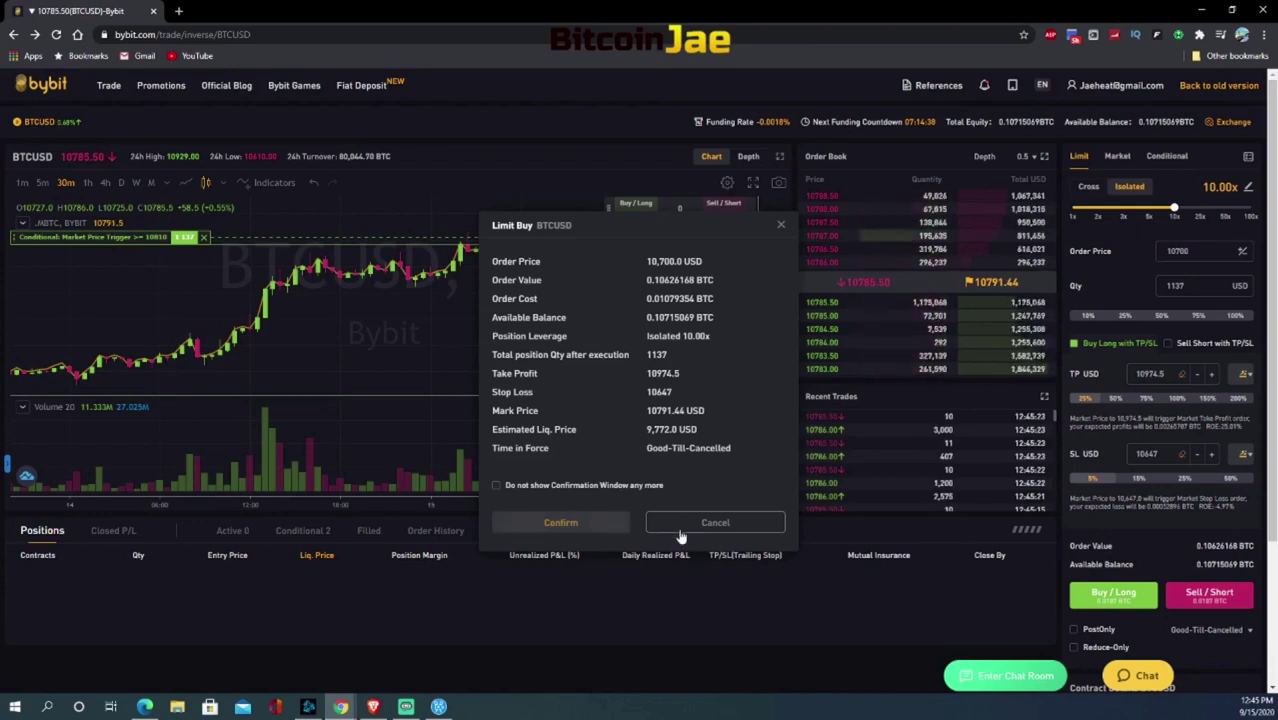
pyautogui.click(714, 523)
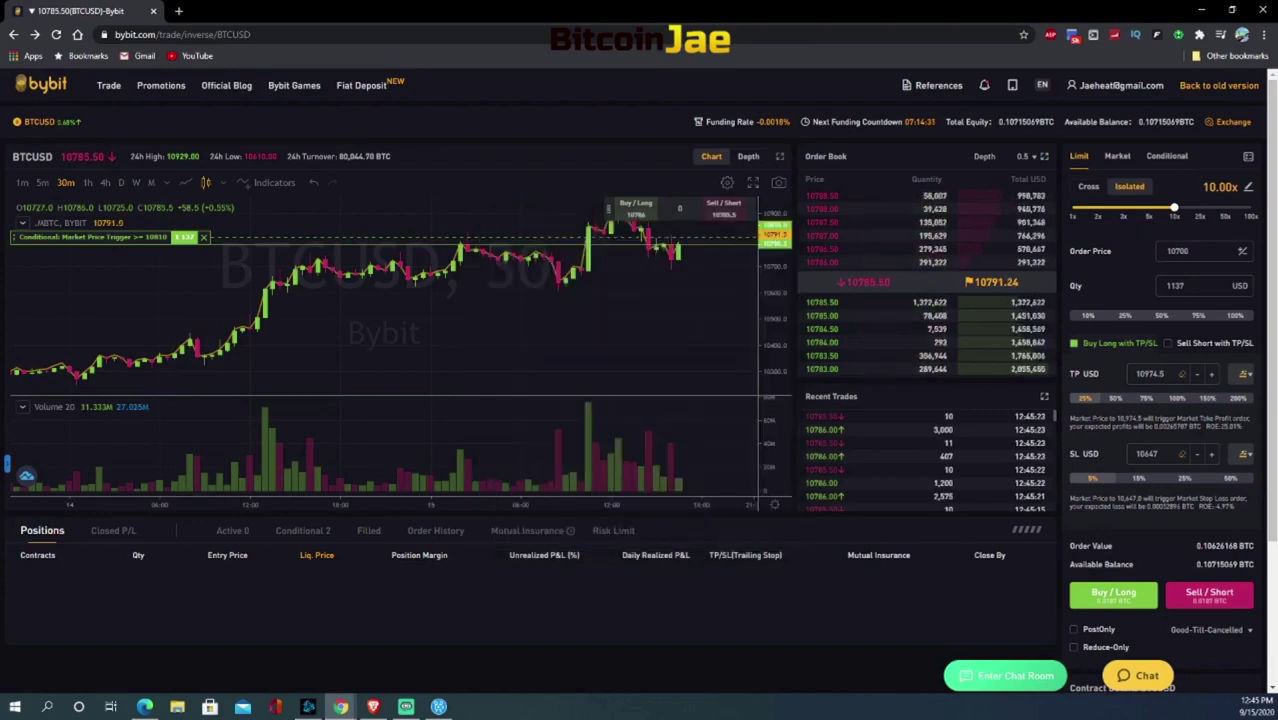